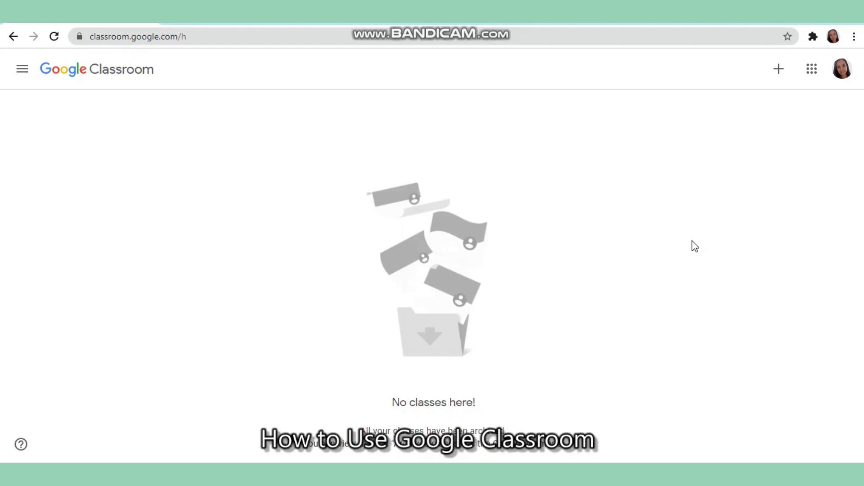
Join DEMO CLASS (ABM 11 - Section 1) by entering the teacher's class code
left_click(779, 68)
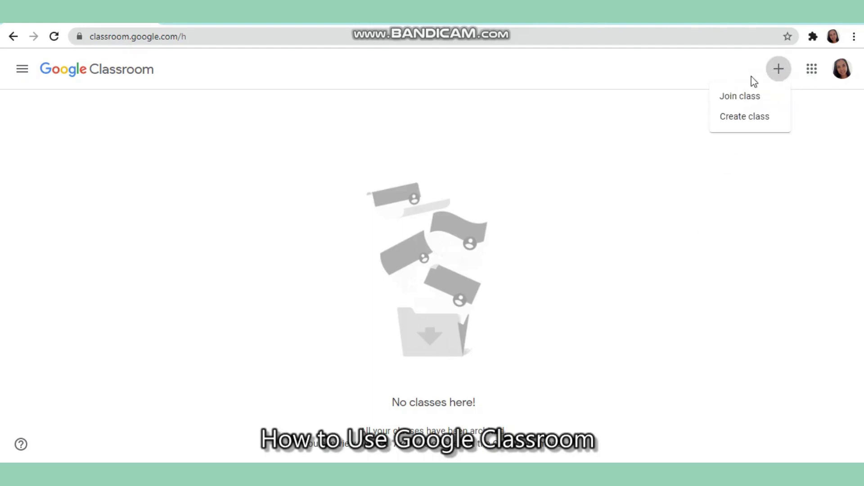
left_click(761, 100)
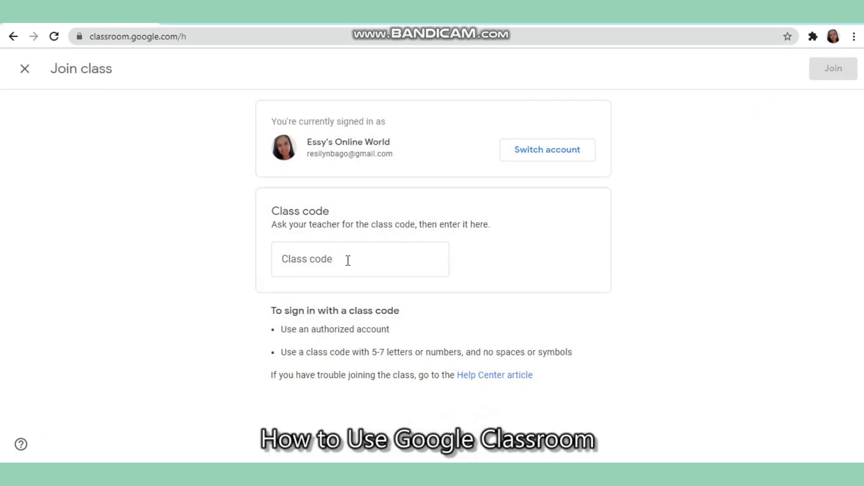
left_click(347, 261)
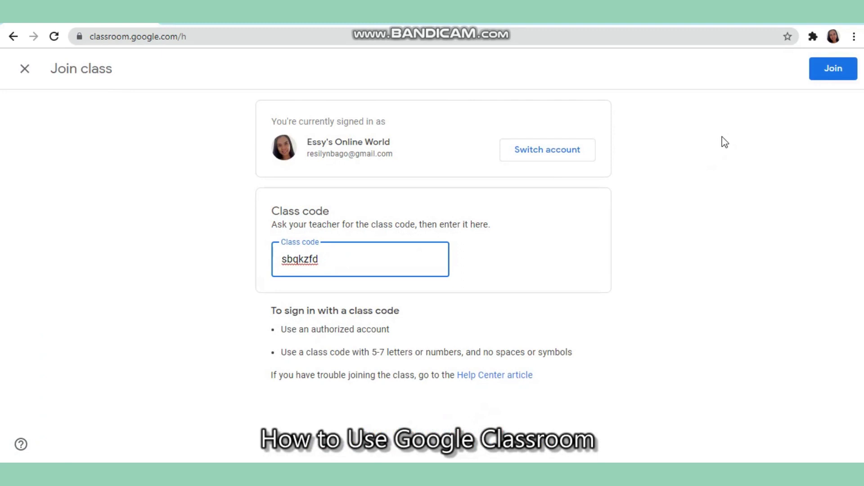
left_click(823, 74)
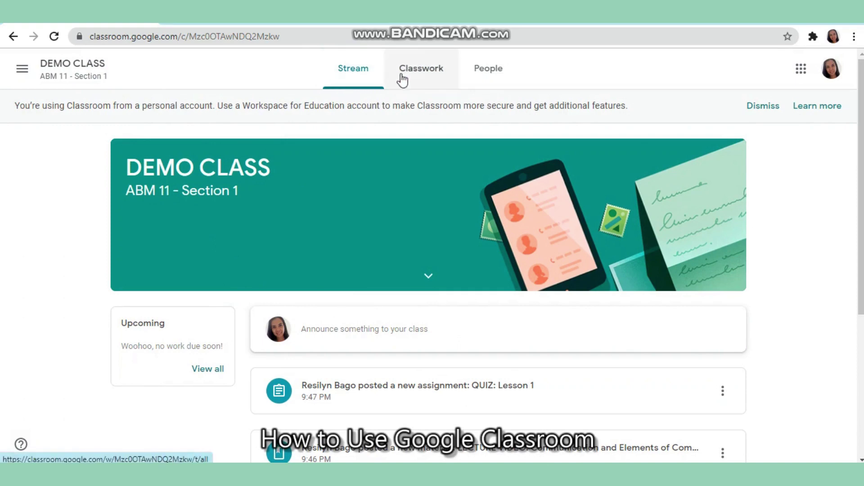
Dismiss the personal-account banner and show DEMO CLASS's Classwork list
left_click(768, 108)
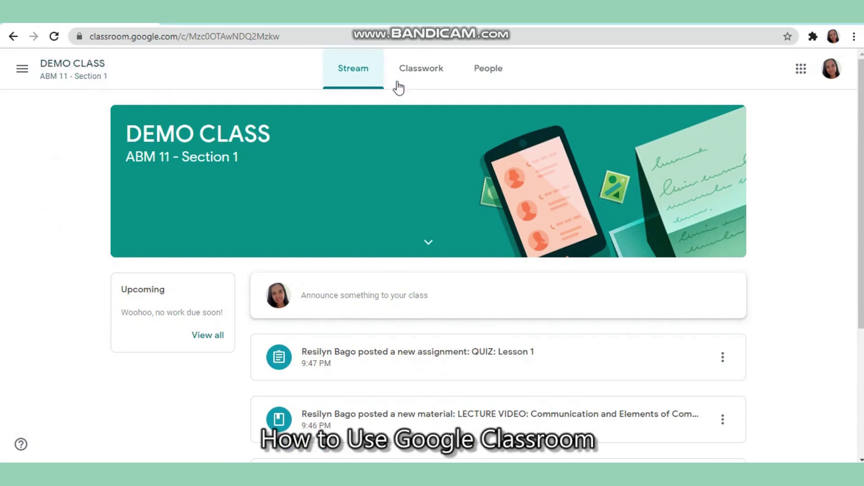
left_click(422, 80)
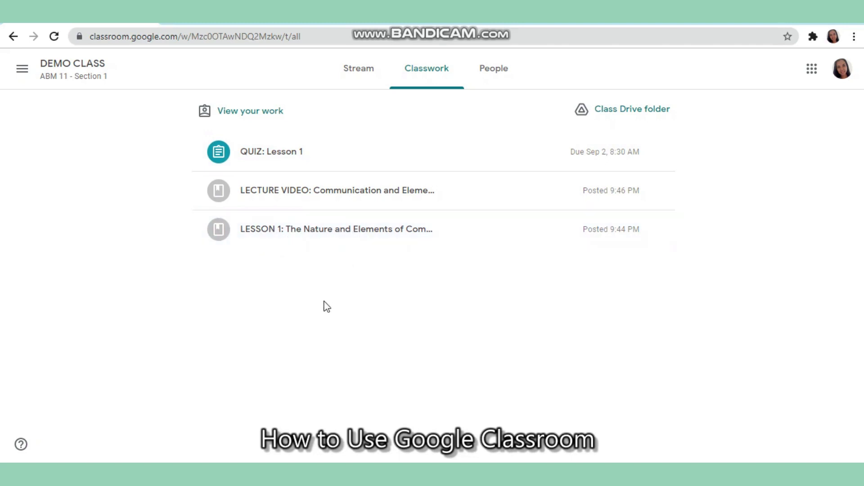
Expand the LESSON 1 post and open its material page with the PowerPoint attachment
left_click(333, 231)
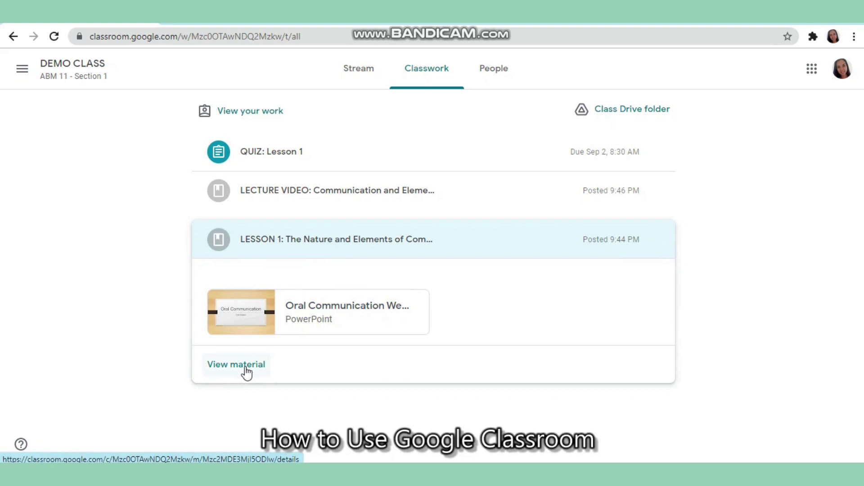
left_click(246, 368)
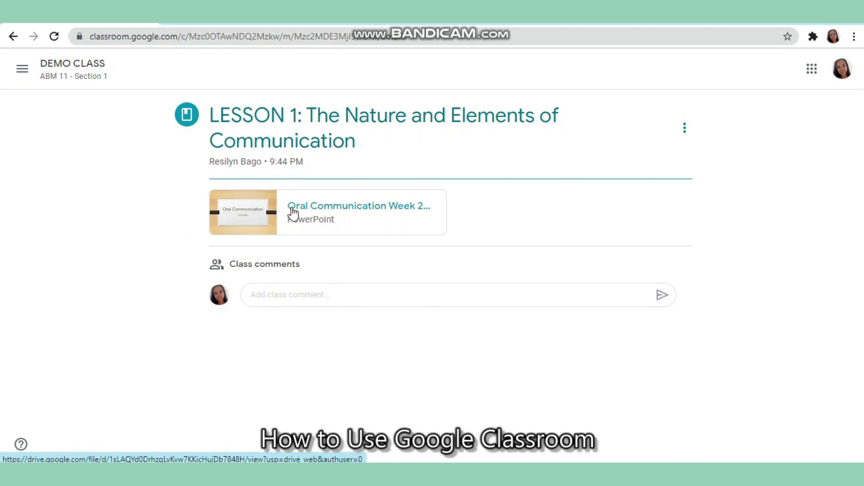
left_click(259, 213)
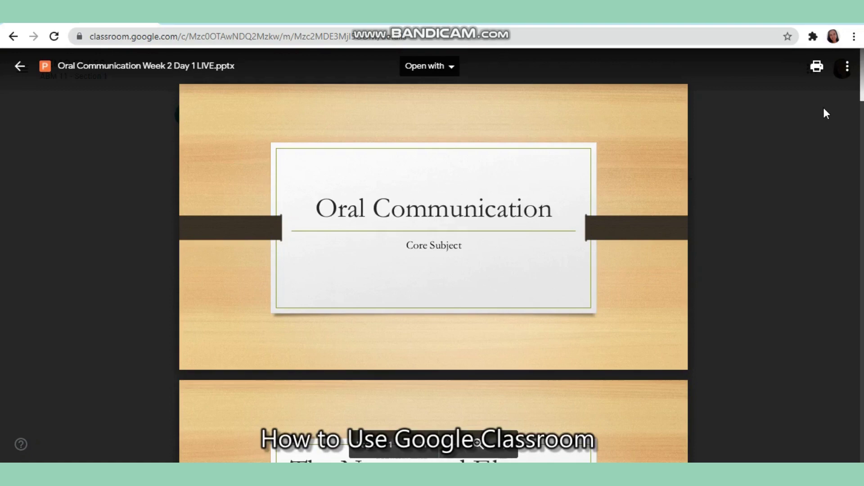
scroll(433, 252, "down", 18)
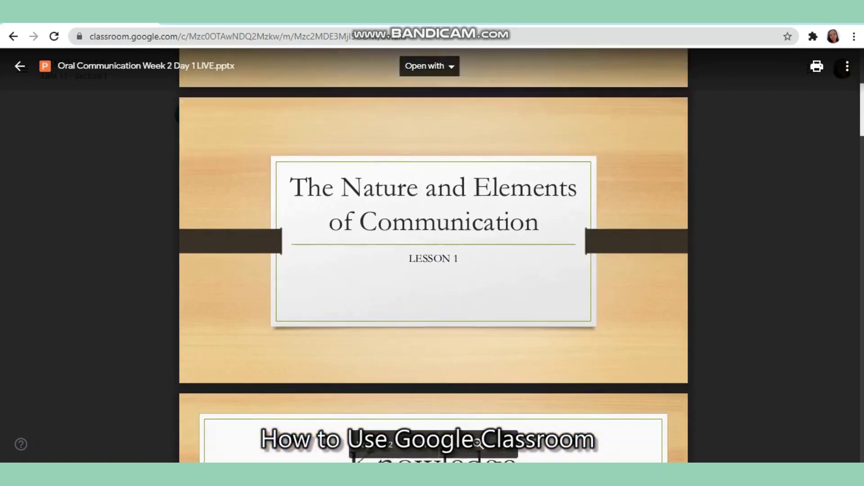
scroll(477, 443, "down", 20)
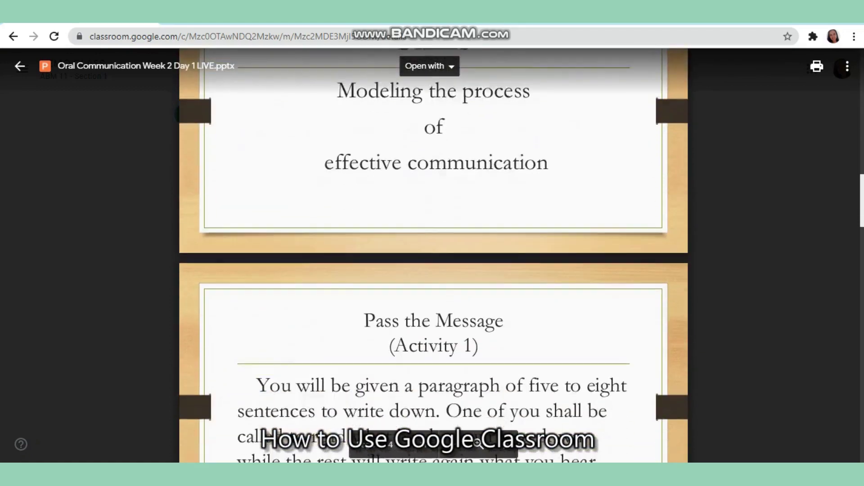
scroll(860, 387, "down", 2)
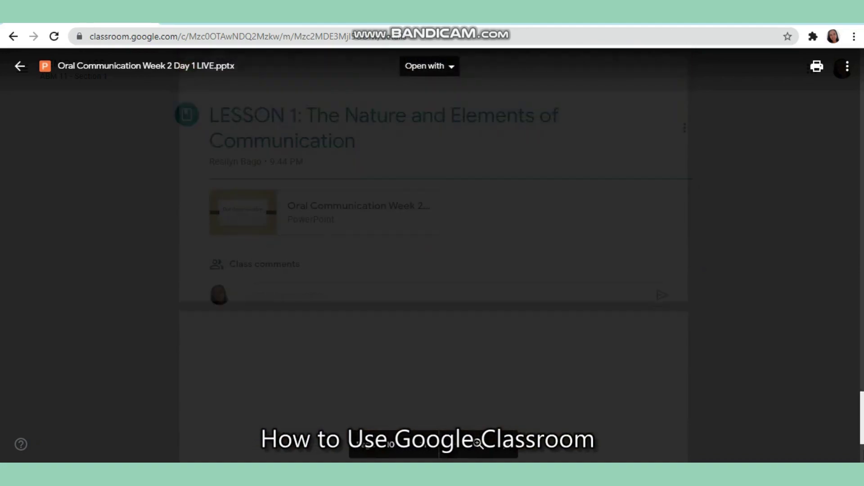
scroll(861, 360, "up", 10)
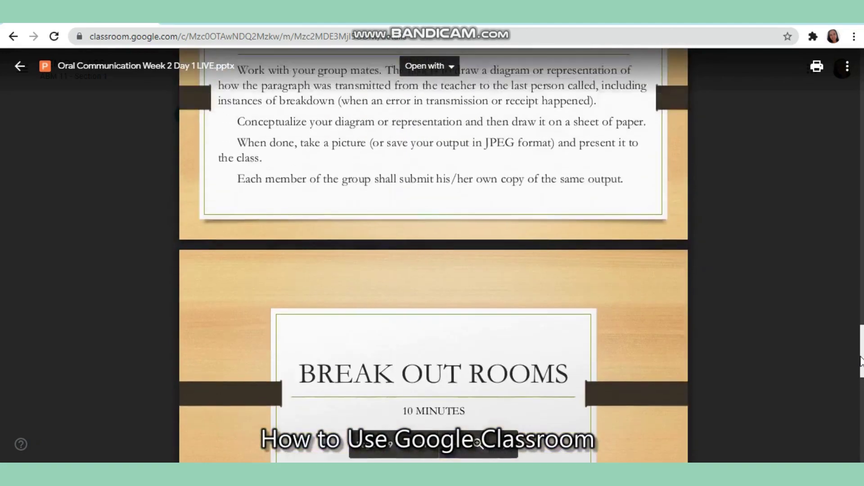
left_click_drag(860, 360, 862, 309)
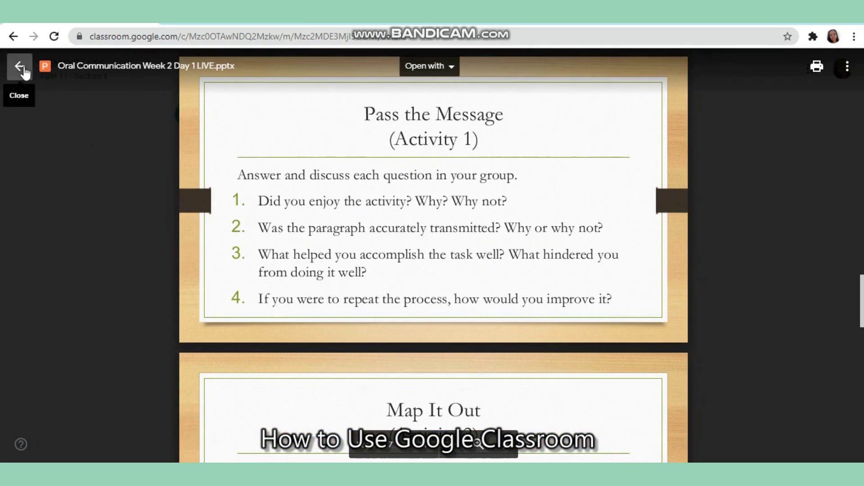
left_click(21, 67)
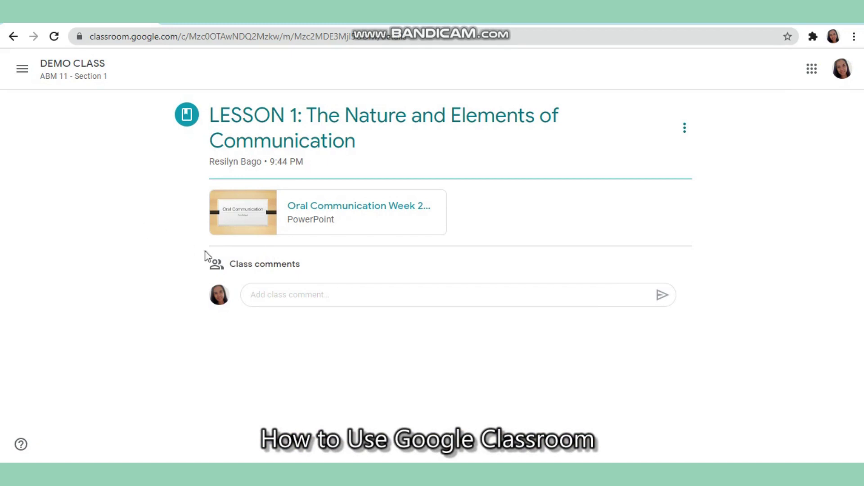
Post 'Teacher, I didn't understand the content of Slide #5.' as a LESSON 1 class comment
left_click(305, 295)
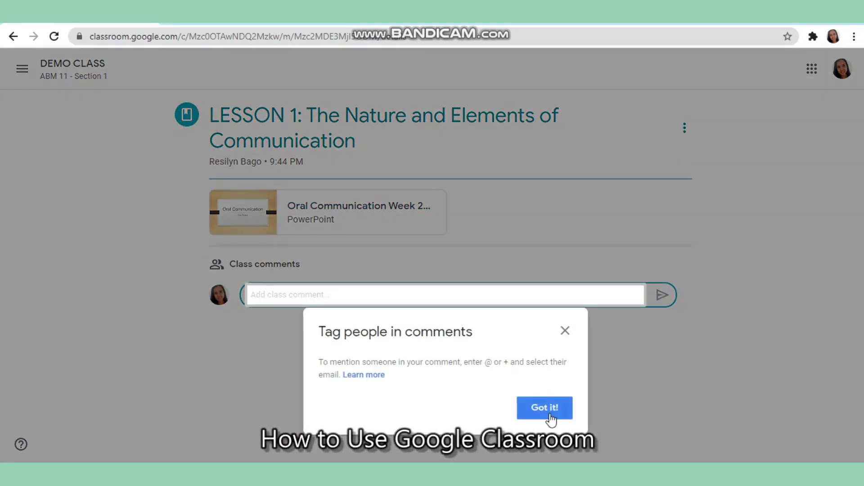
left_click(550, 416)
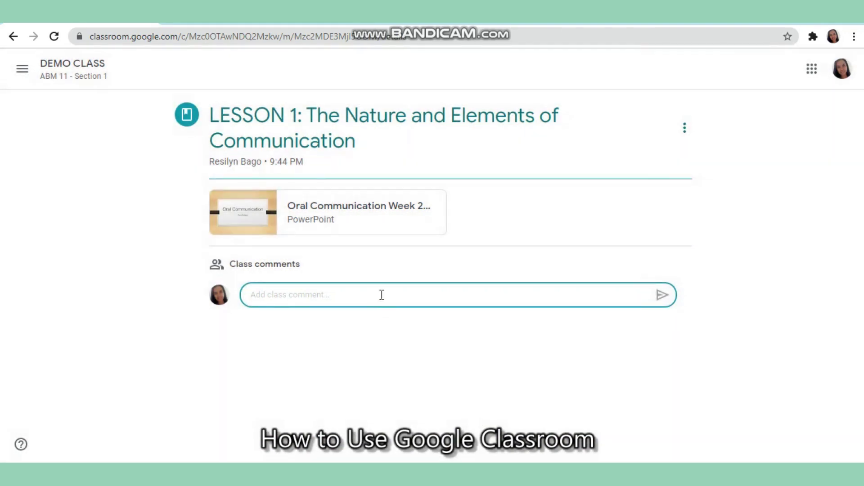
type("T")
type("eacher, I didn")
key("Return")
type("t")
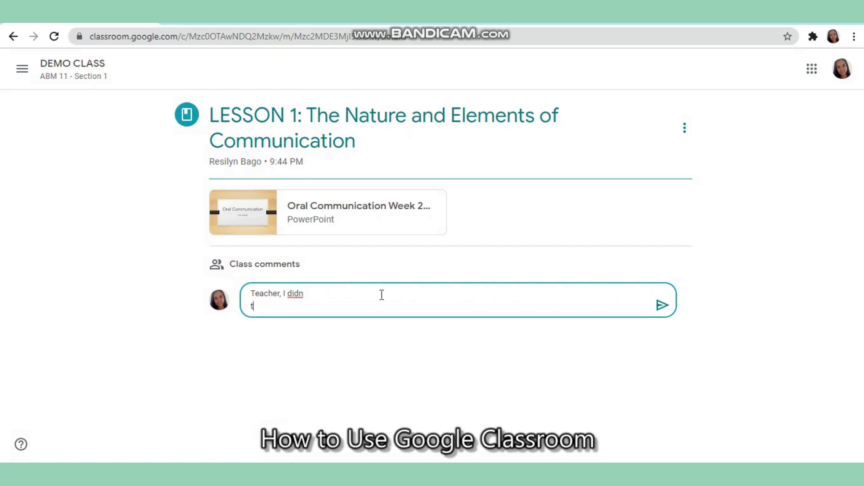
key("BackSpace")
key("BackSpace")
type("'t ")
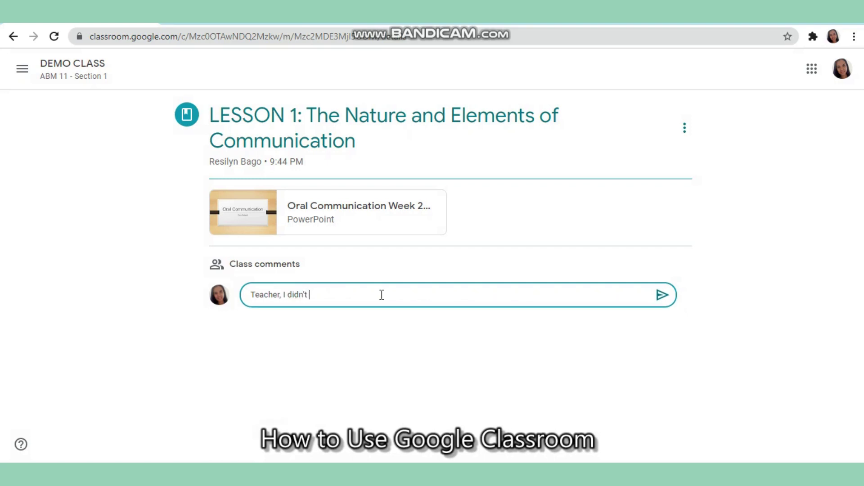
type("understand the content of S")
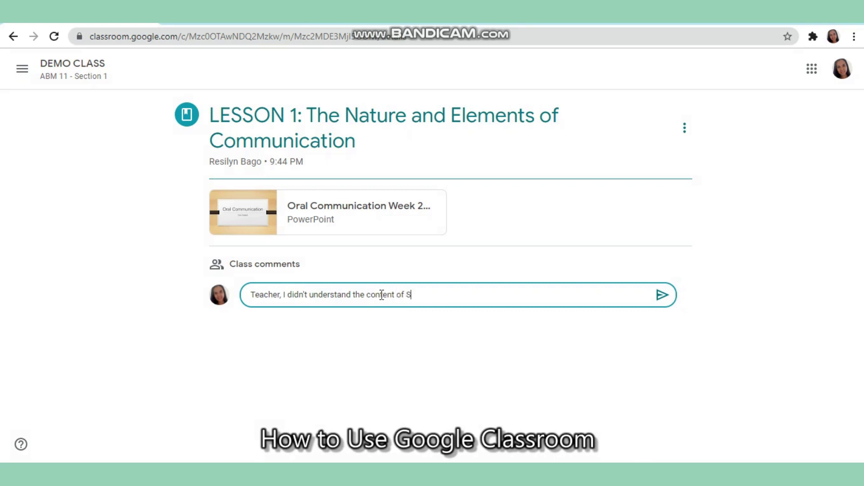
type("lide #5.")
key("Return")
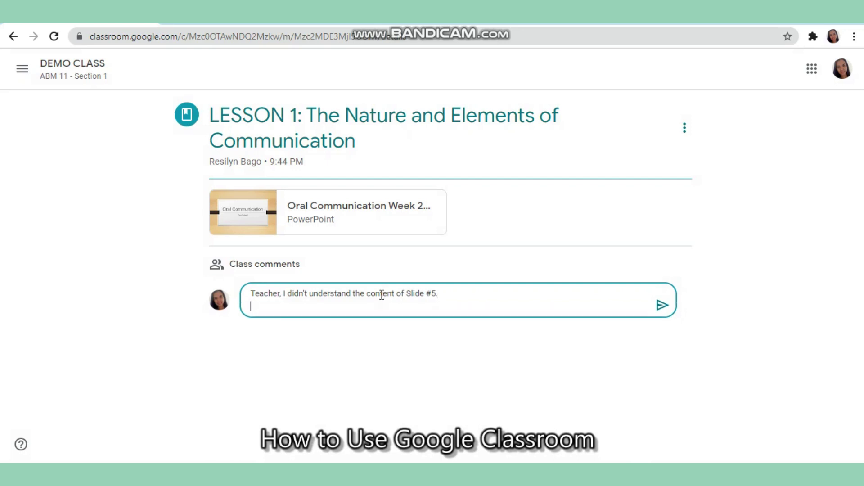
left_click(663, 308)
left_click(499, 344)
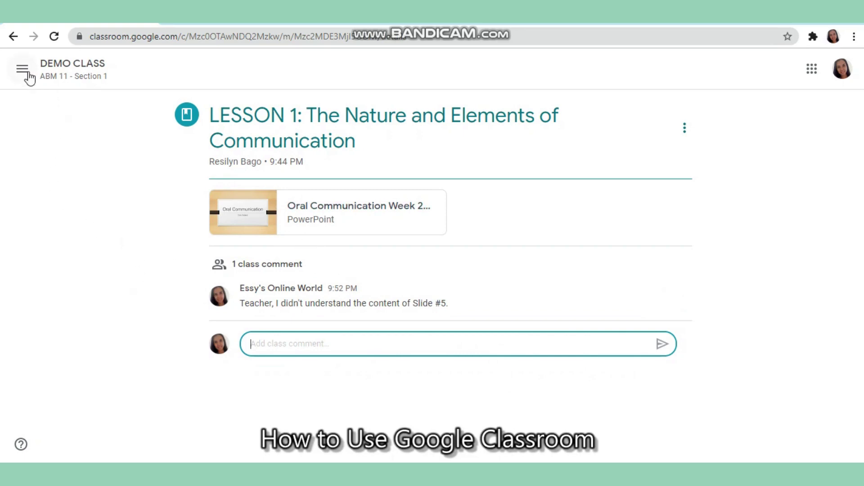
Return to DEMO CLASS Classwork and open the LECTURE VIDEO material page
left_click(63, 68)
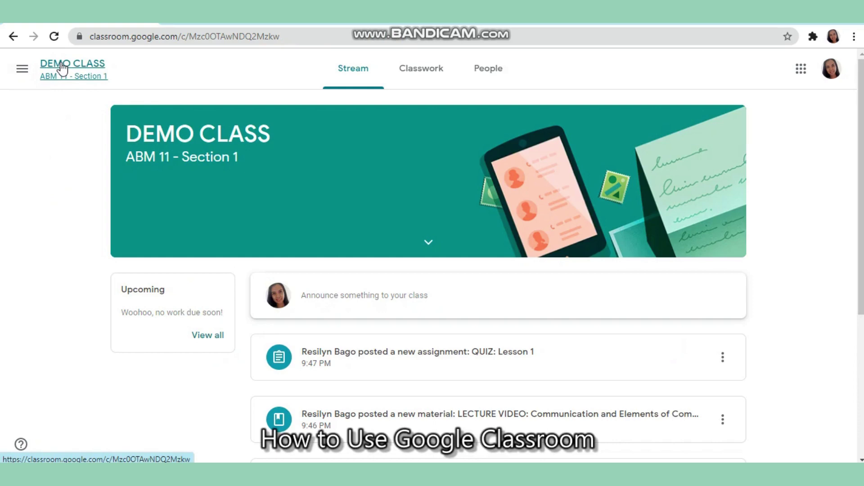
left_click(418, 68)
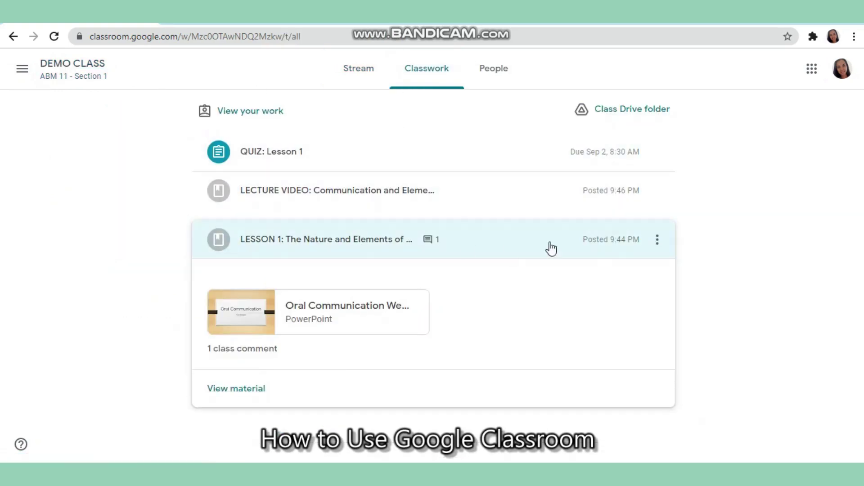
left_click(345, 206)
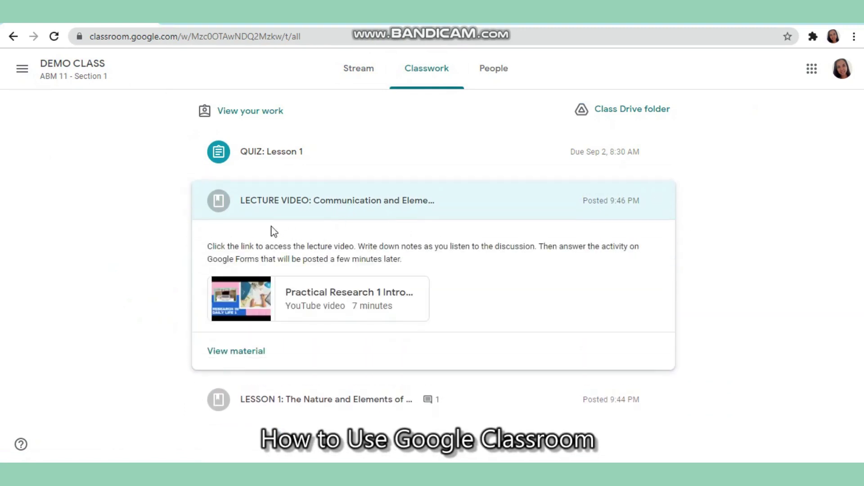
left_click(237, 353)
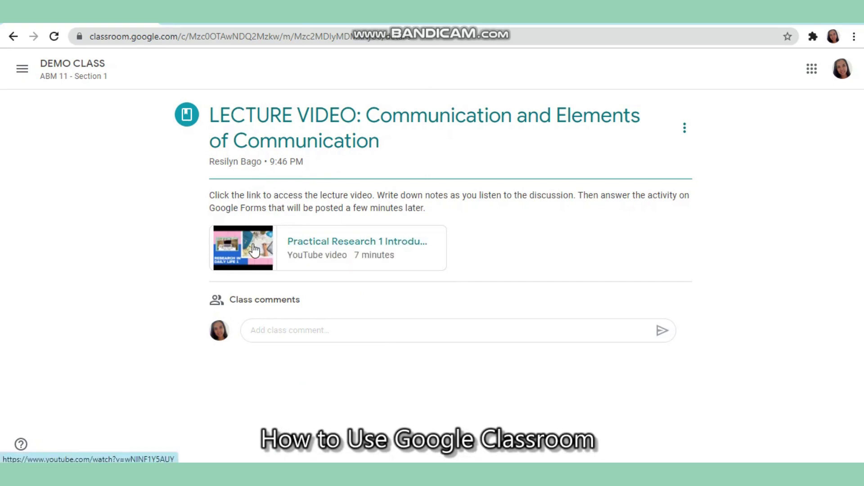
Preview the YouTube lecture video, mute and pause it, then close the viewer
left_click(254, 249)
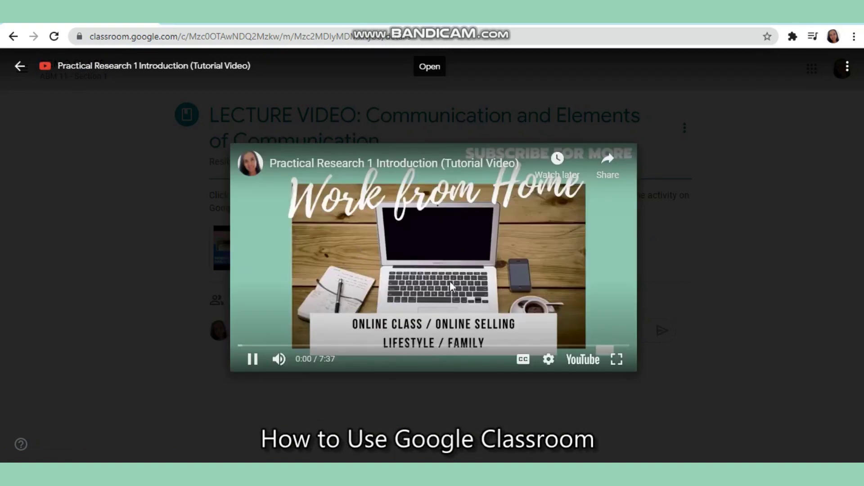
left_click(284, 360)
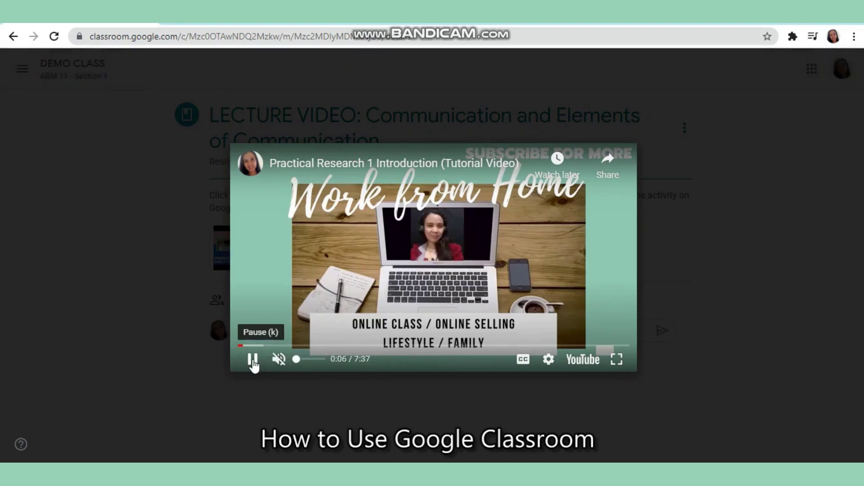
left_click(253, 362)
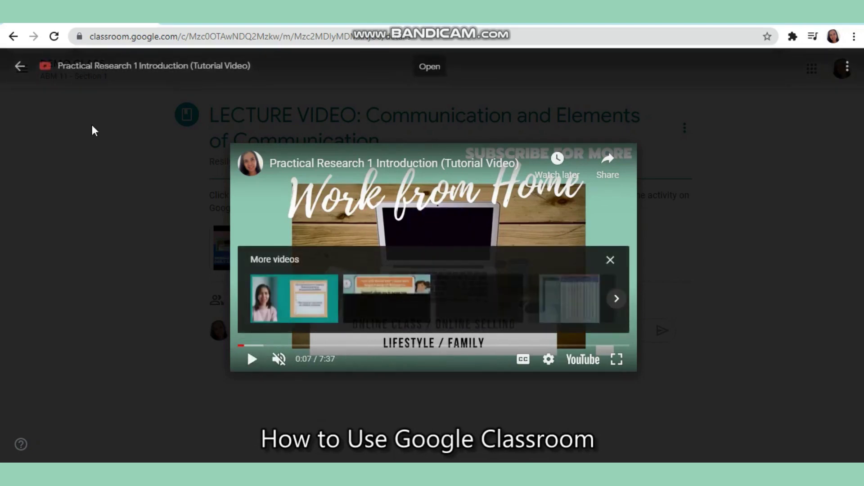
left_click(23, 68)
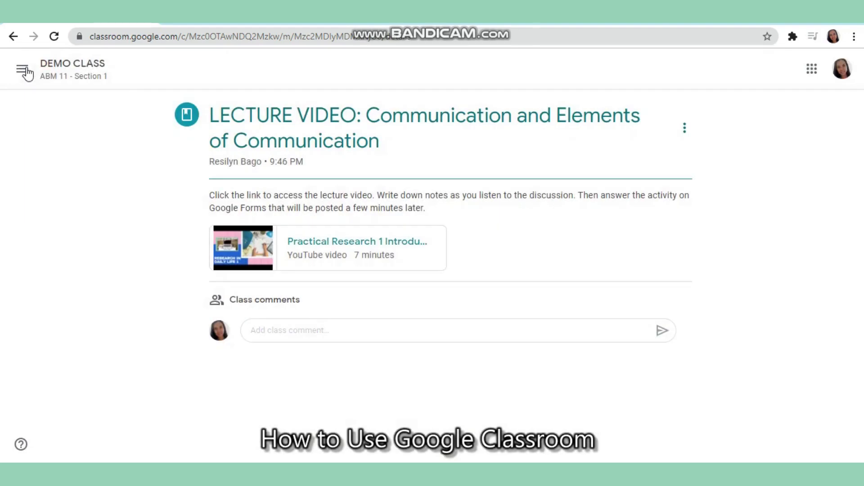
Start a class comment on the lecture reading 'question.' without posting it
left_click(340, 325)
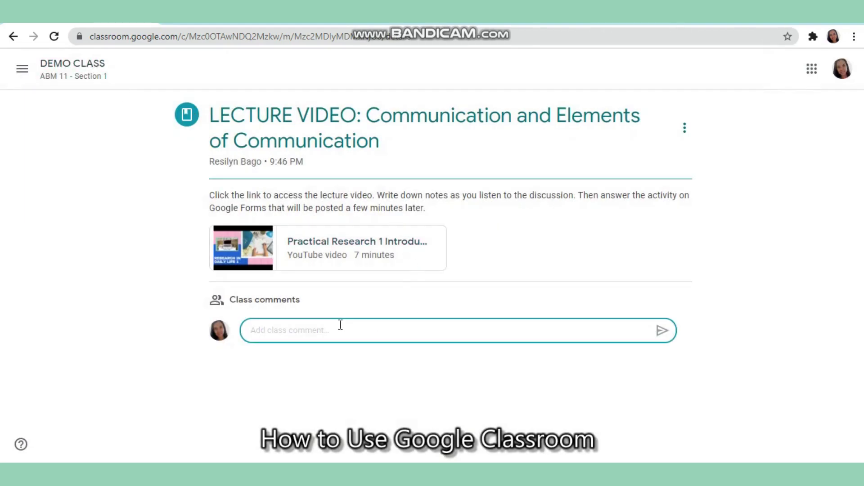
type("questi")
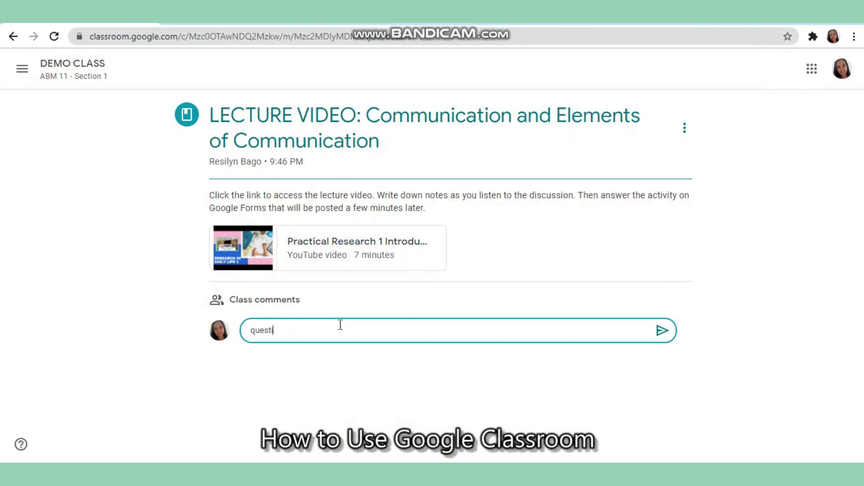
type("on.")
key("Return")
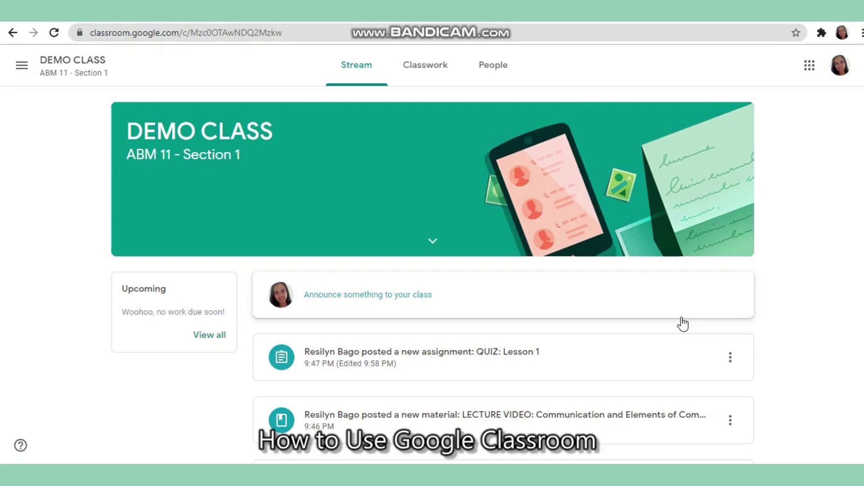
Open the QUIZ: Lesson 1 assignment (60 points, due Sep 2) from Classwork
left_click(433, 69)
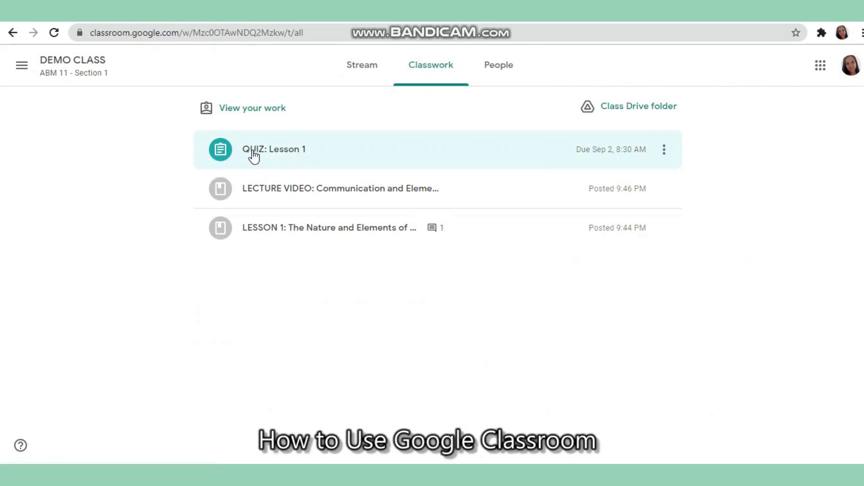
left_click(311, 158)
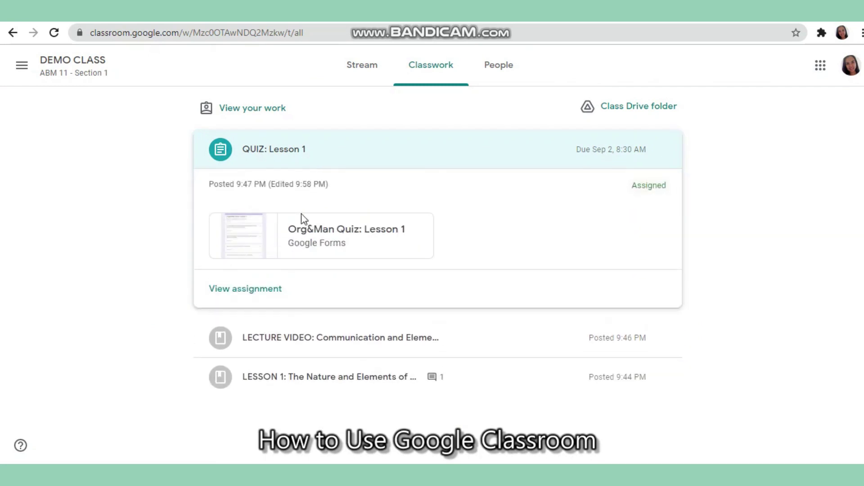
left_click(255, 293)
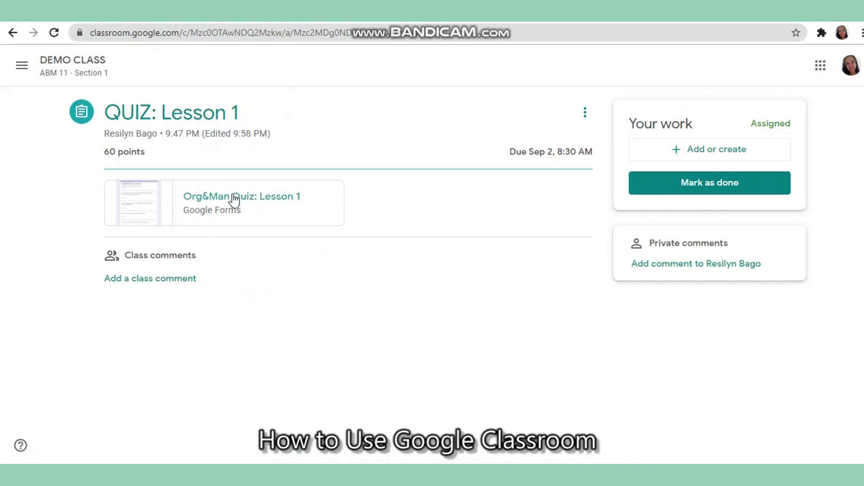
Open the Org&Man Quiz form, autofill the email, and answer True to the verbal-or-nonverbal question
left_click(149, 204)
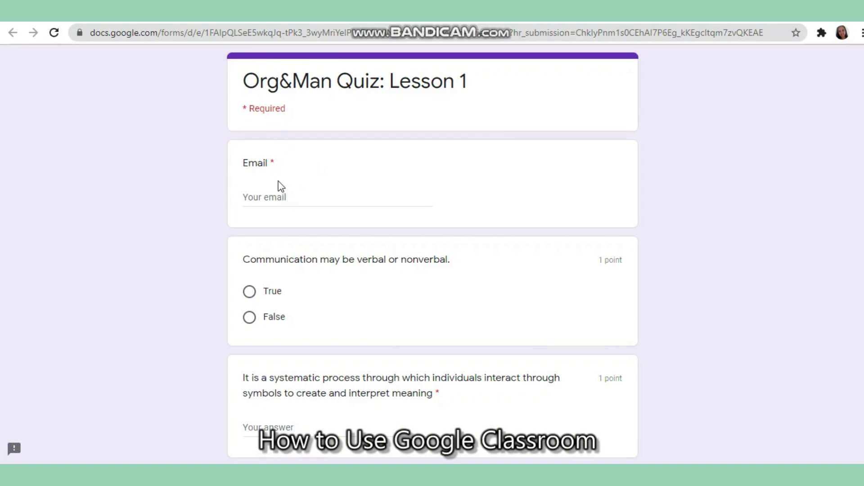
left_click(282, 194)
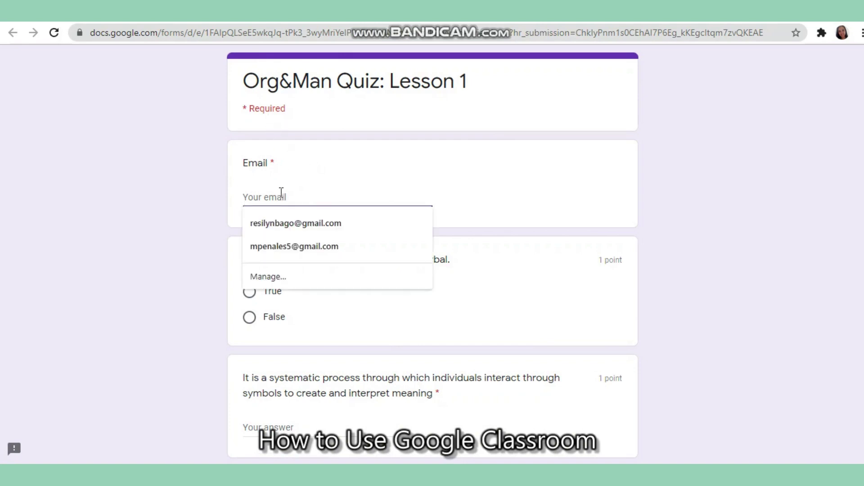
left_click(298, 223)
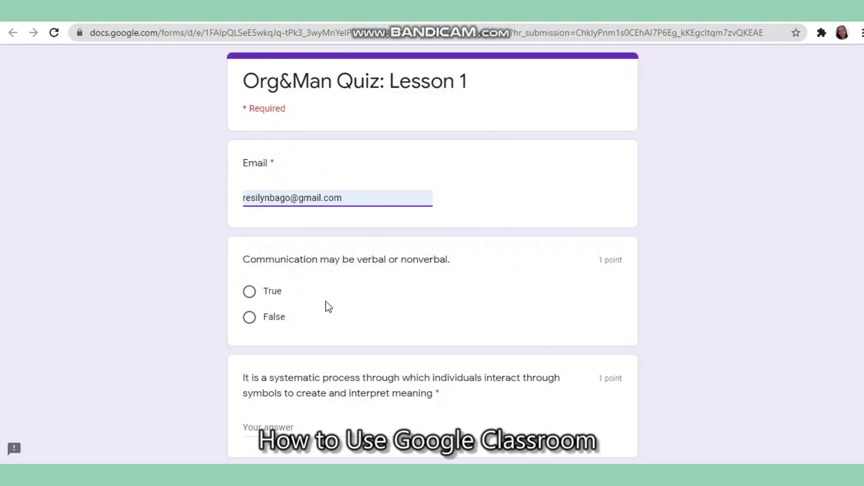
left_click(256, 294)
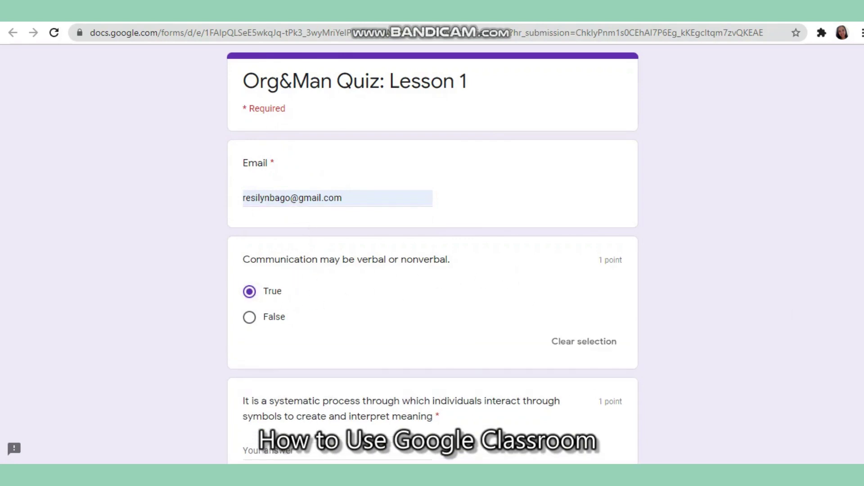
Fill the short-answer questions with 'Answer', copying and pasting it between fields
scroll(432, 254, "down", 7)
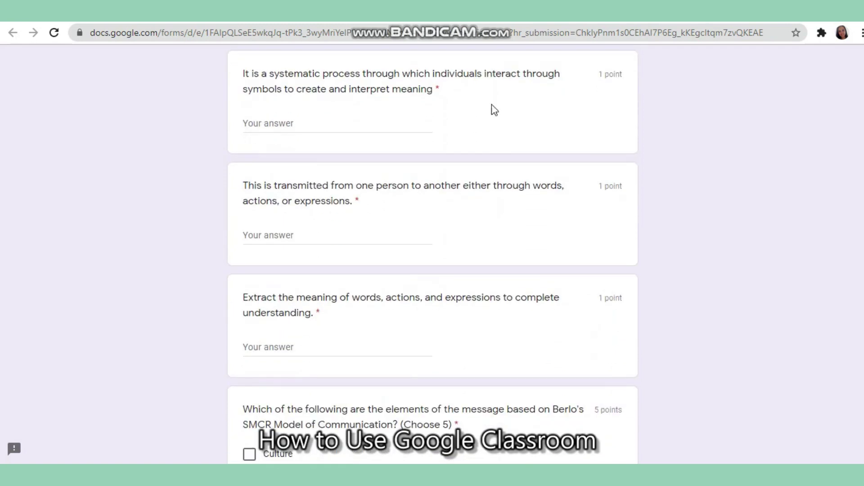
left_click(326, 118)
type("Ans")
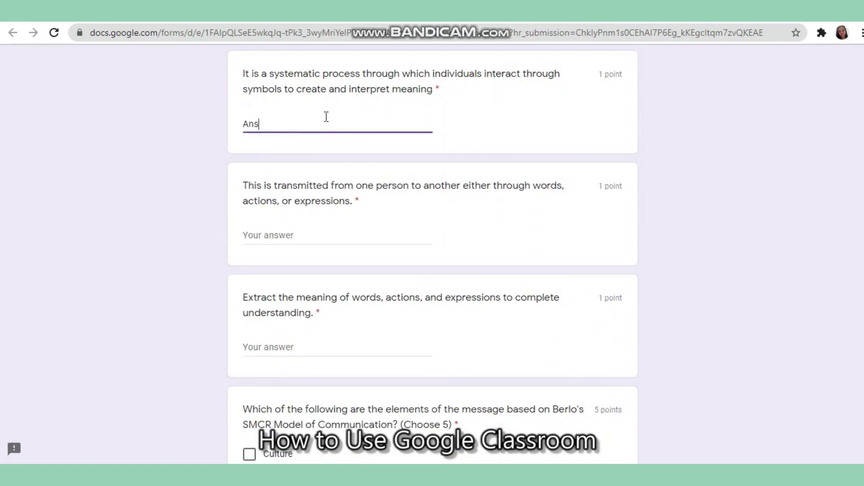
type("werAsnwer")
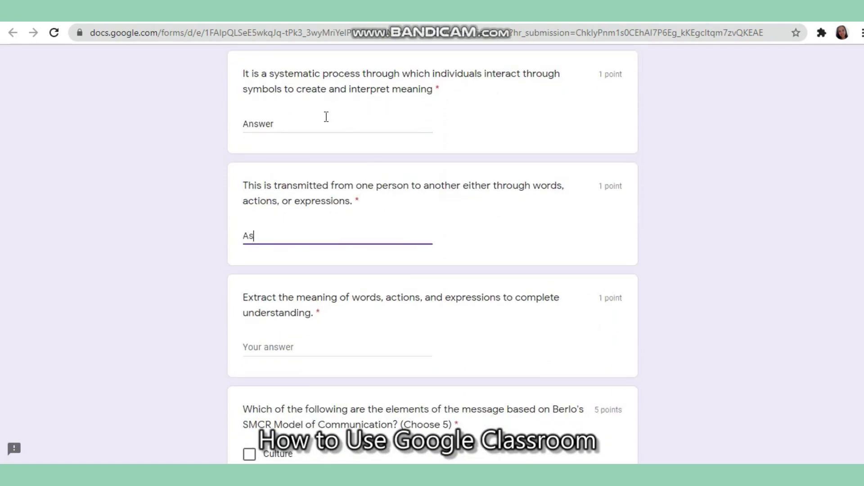
key("BackSpace")
key("BackSpace")
key("BackSpace")
key("BackSpace")
key("ctrl+a")
key("ctrl+c")
left_click(332, 343)
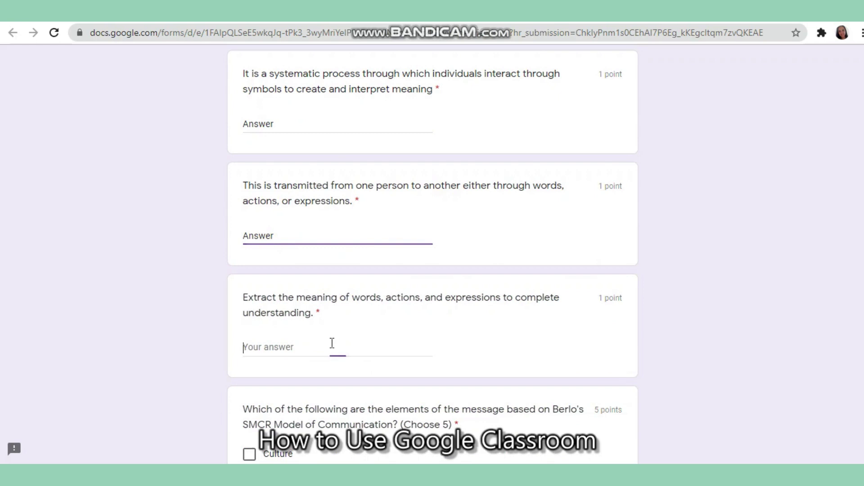
key("ctrl+v")
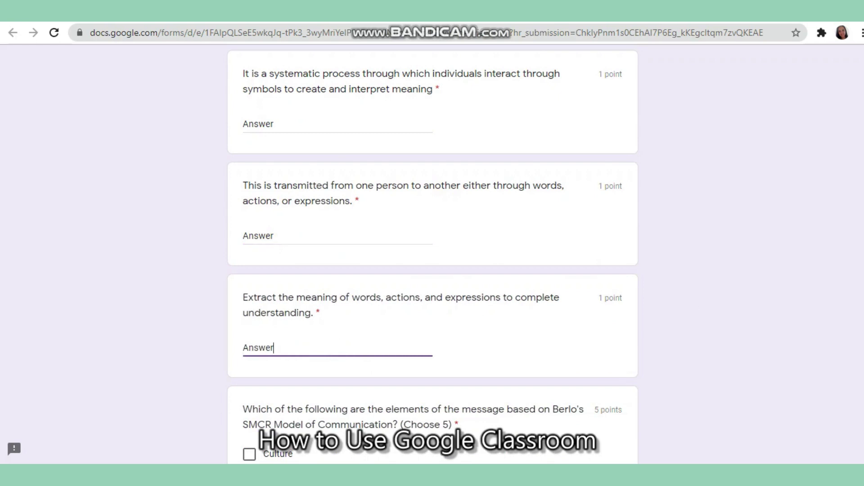
scroll(371, 81, "up", 3)
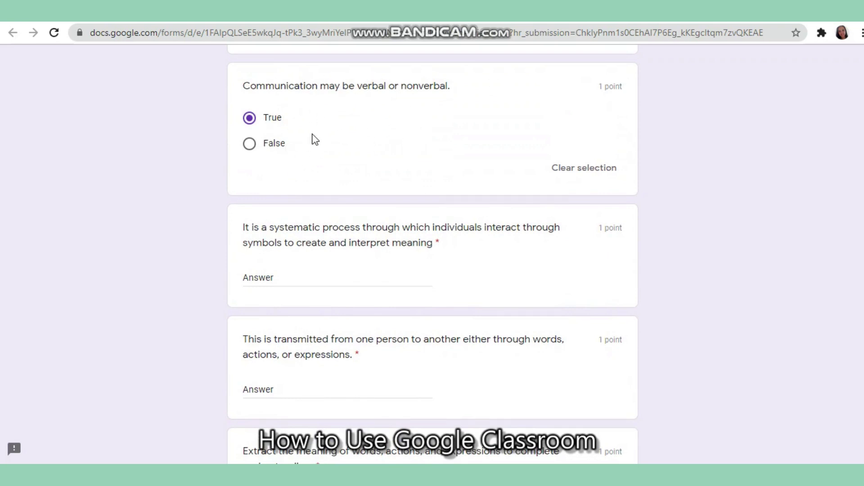
key("Tab")
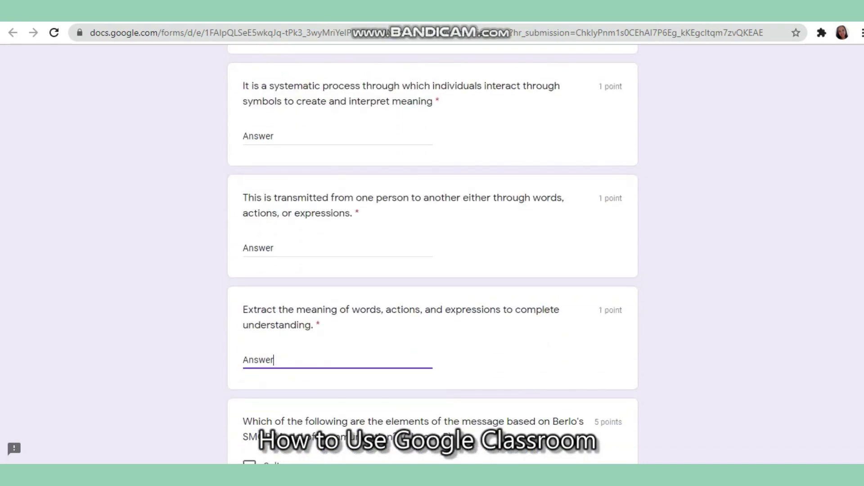
left_click_drag(243, 85, 437, 101)
left_click(437, 102)
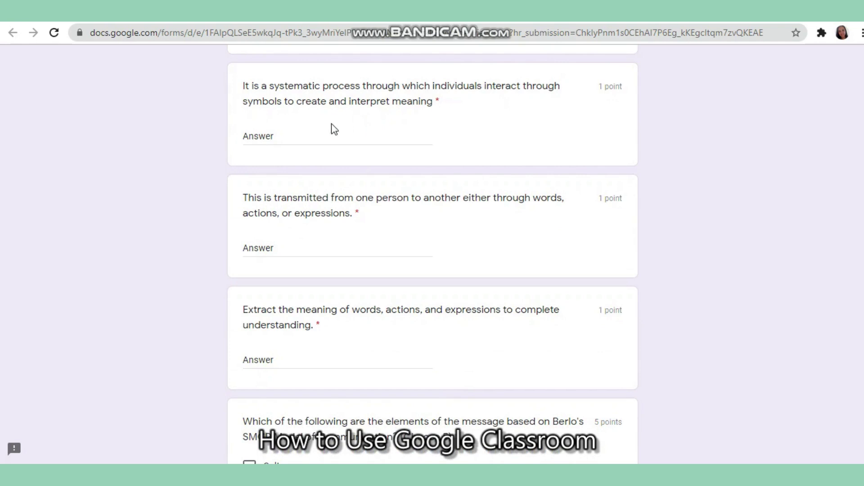
left_click(297, 133)
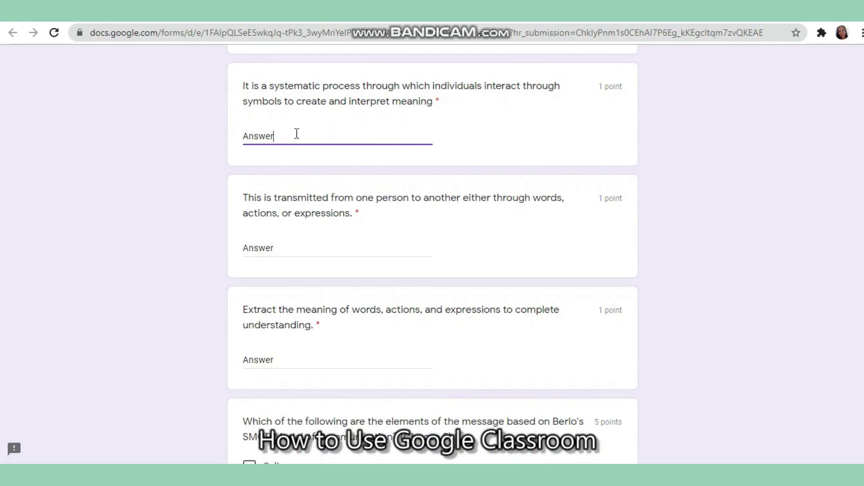
left_click_drag(297, 134, 236, 140)
Tick Social System, Communication Skills, Attitudes, Treatment and Content as message elements
scroll(432, 250, "down", 7)
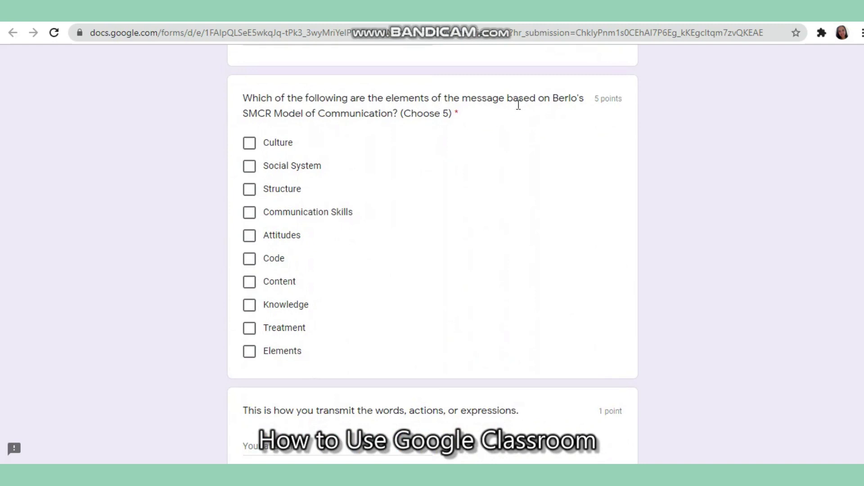
left_click(250, 167)
left_click(250, 214)
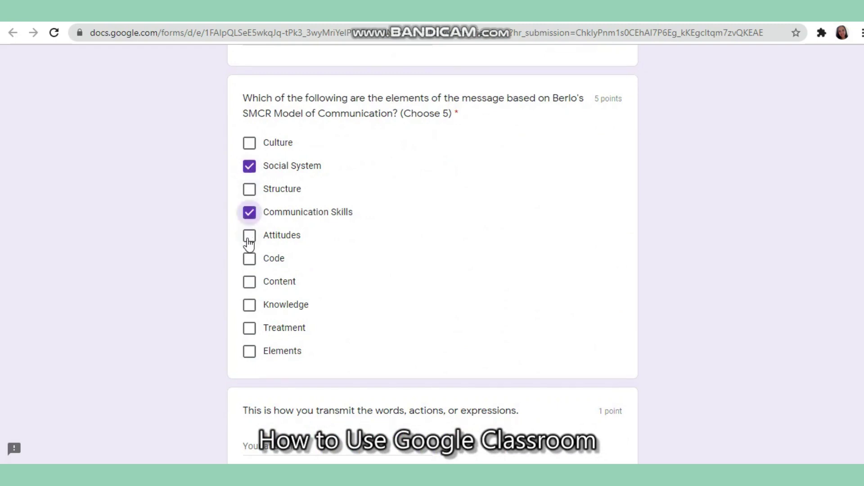
left_click(249, 243)
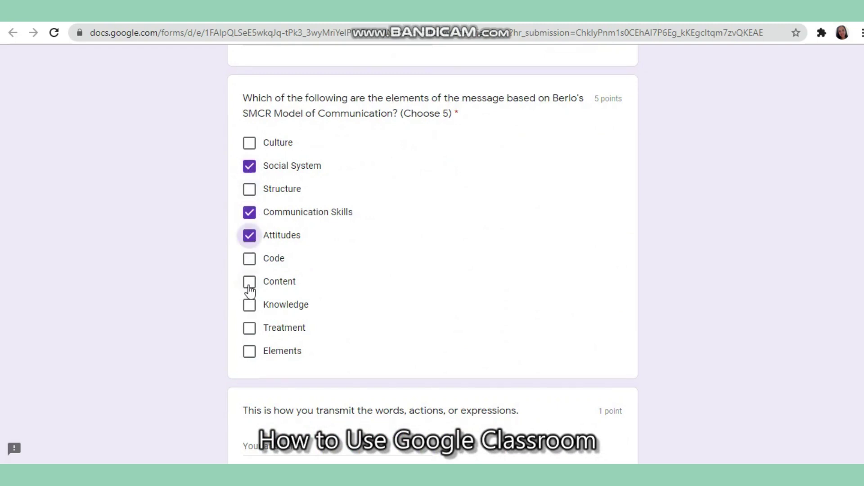
left_click(250, 329)
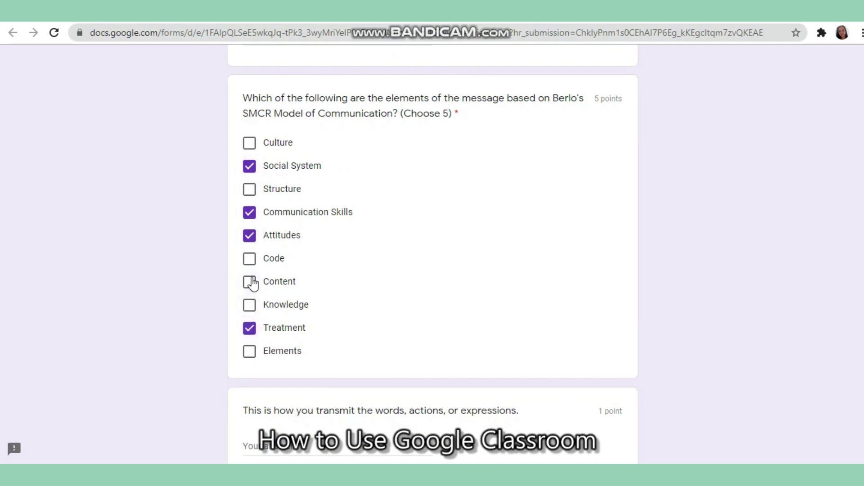
left_click(250, 283)
Answer 'Answer' in the short-answer fields and choose Verbal Communication for oral expression
scroll(249, 282, "down", 7)
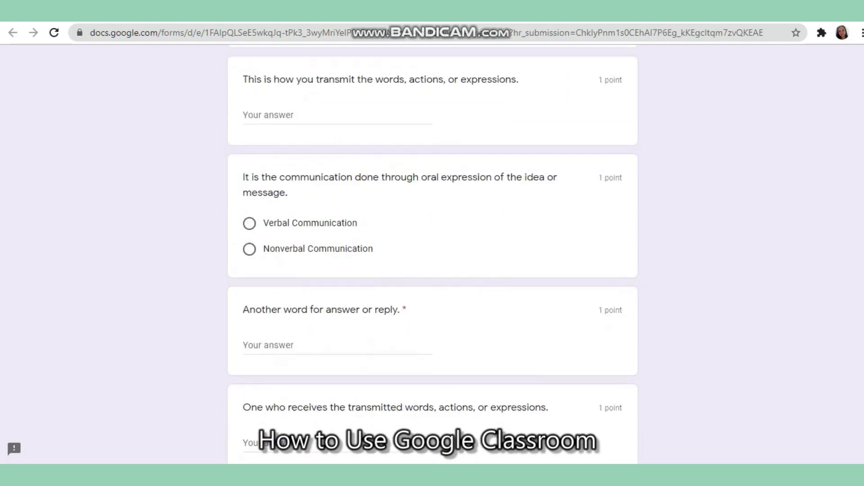
left_click(342, 120)
type("Answer")
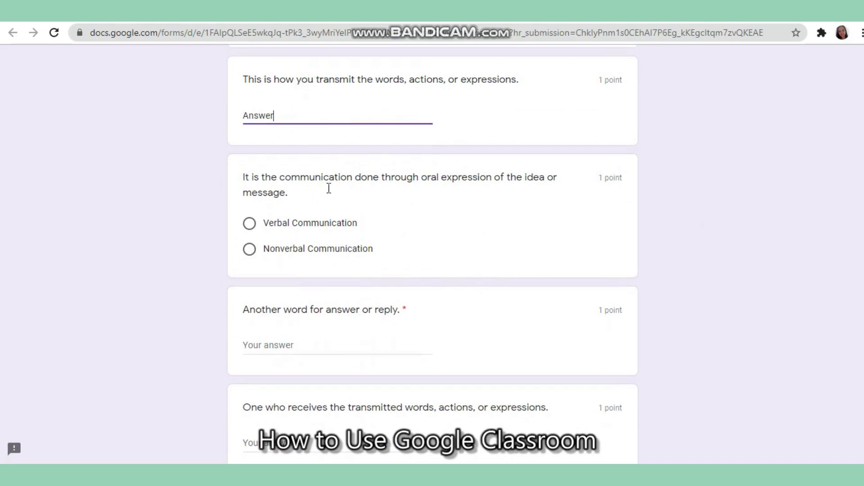
left_click(248, 224)
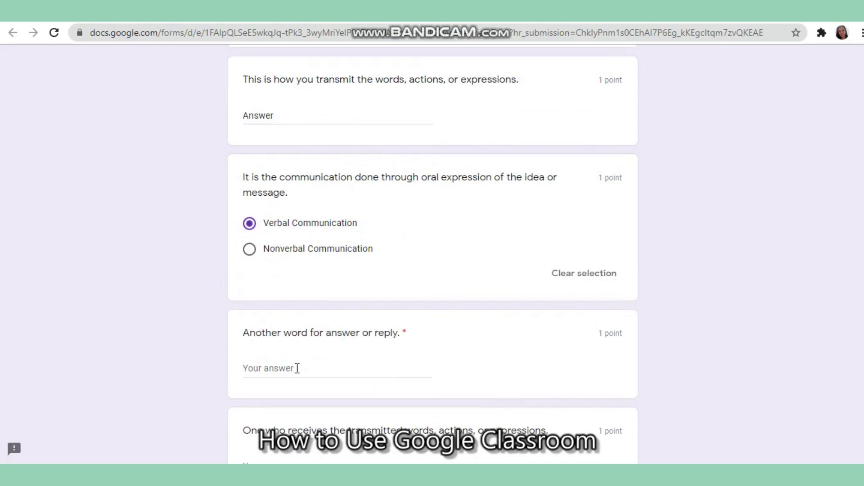
type("Answer")
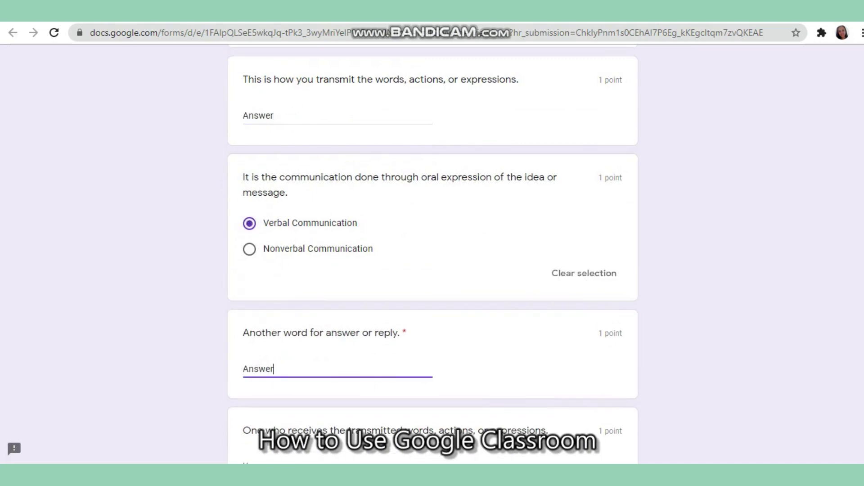
scroll(351, 203, "down", 6)
left_click(348, 196)
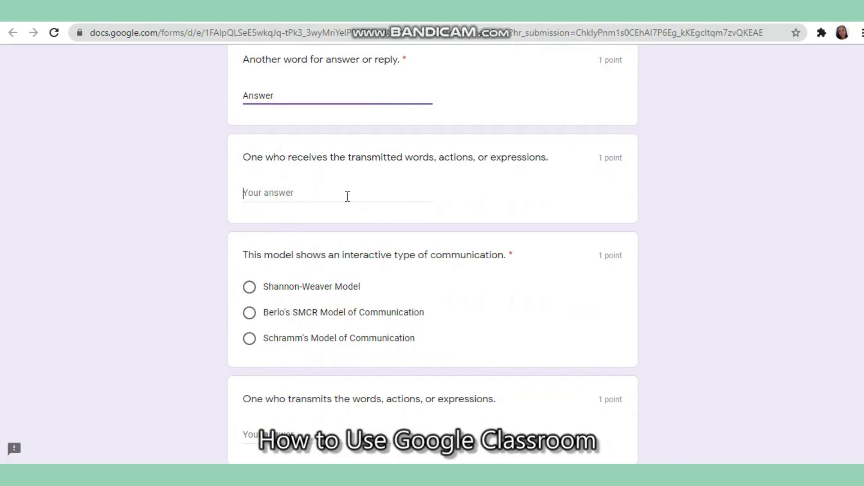
type("Answer")
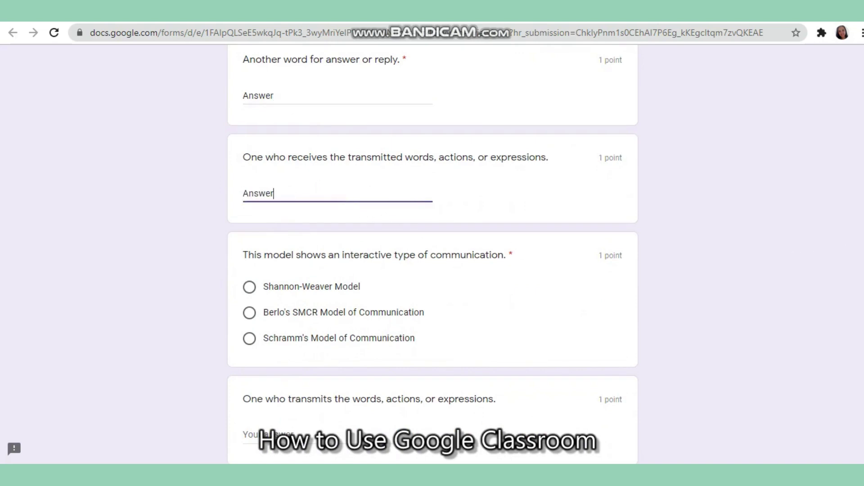
Choose Berlo's SMCR Model for the interactive question and fill two more answers with 'Answer'
scroll(287, 125, "down", 4)
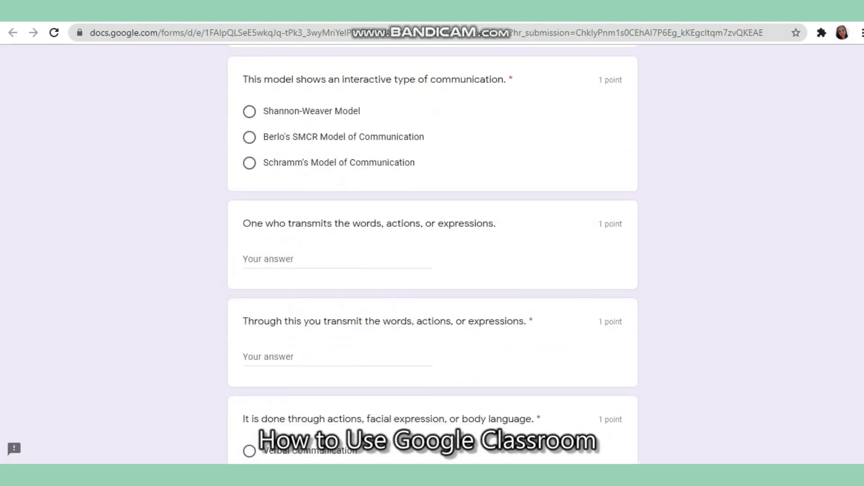
left_click(251, 138)
left_click(323, 252)
type("Answer")
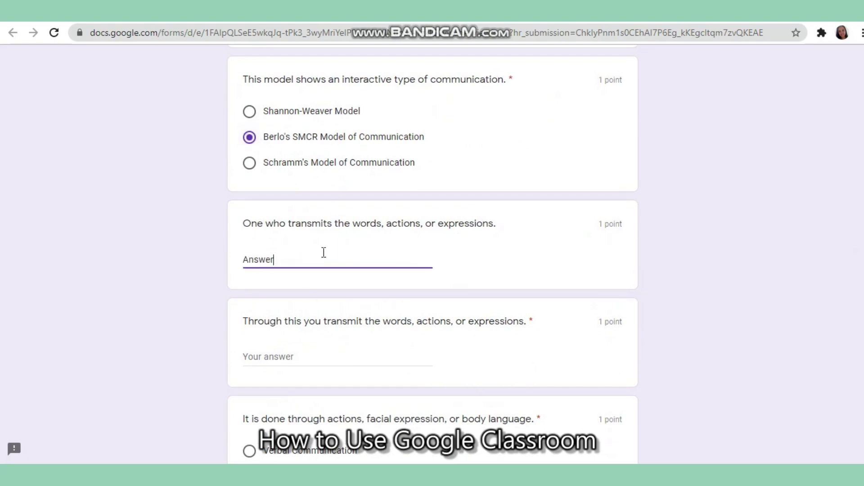
left_click(293, 351)
type("Answer")
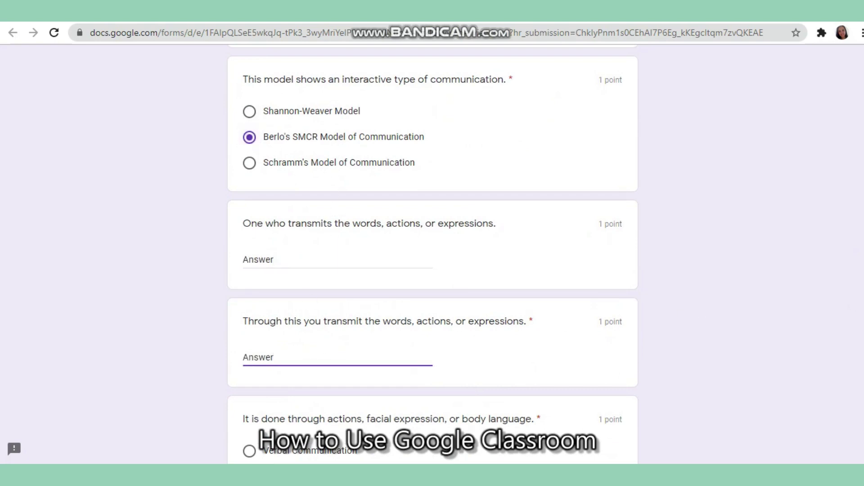
Choose Nonverbal Communication for body language and Shannon-Weaver Model for transmission and transactional questions
scroll(272, 96, "down", 9)
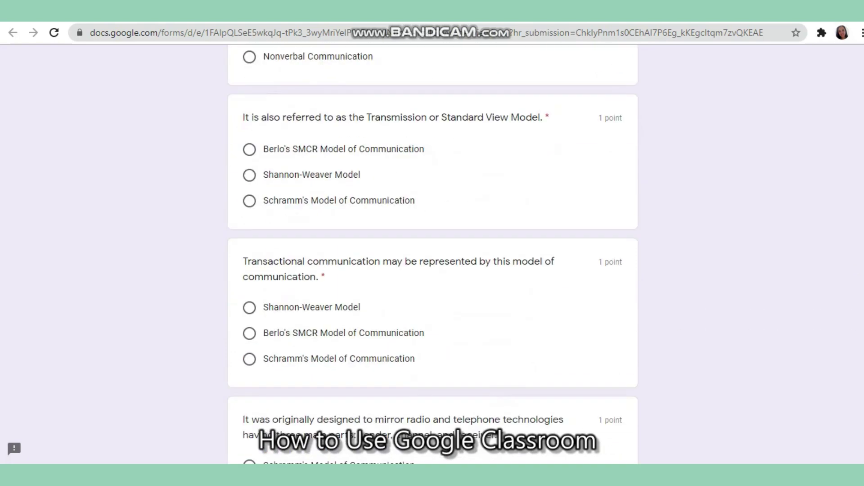
left_click(249, 58)
left_click(252, 177)
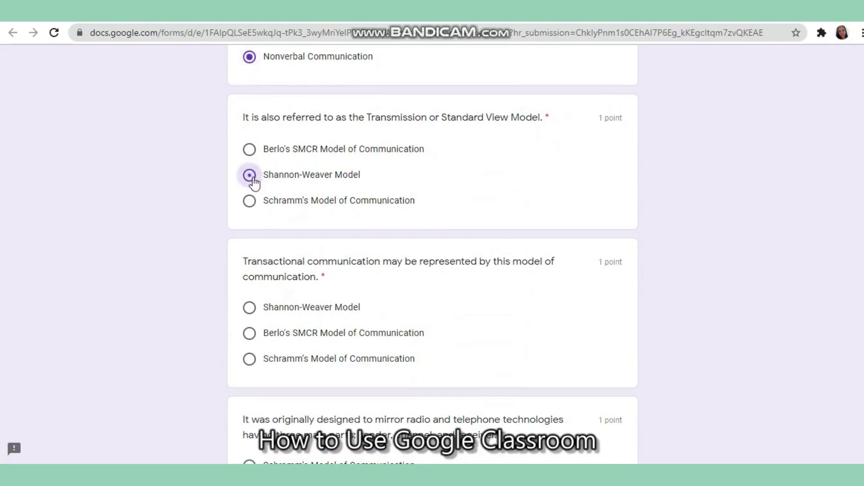
left_click(249, 307)
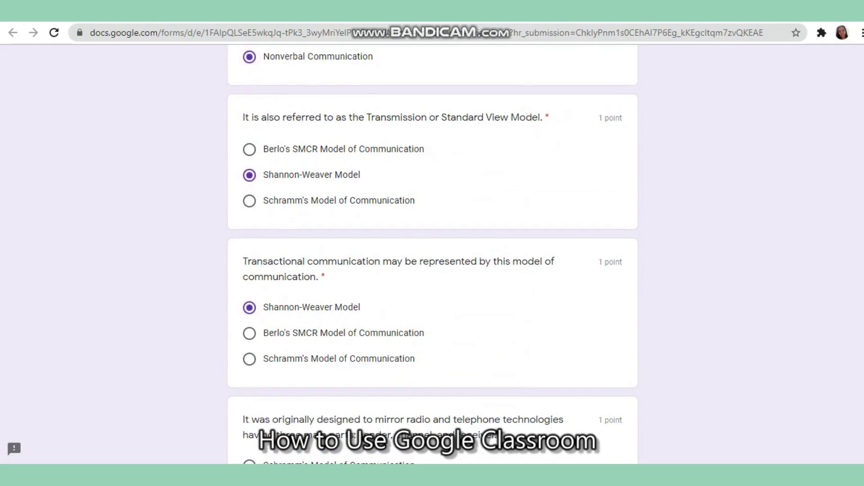
scroll(432, 250, "down", 6)
scroll(851, 396, "up", 1)
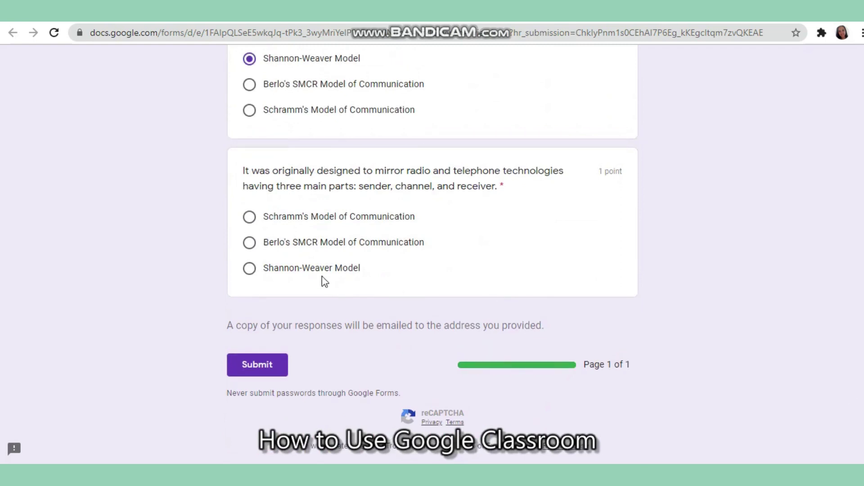
Pick Schramm's Model for the last question, refill the required 'Answer' field, and submit
left_click(249, 268)
left_click(254, 220)
scroll(221, 195, "up", 10)
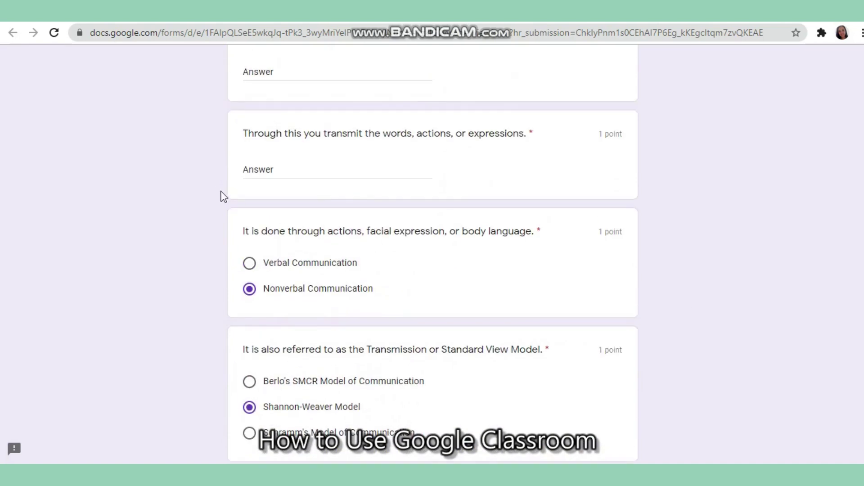
double_click(272, 170)
key("BackSpace")
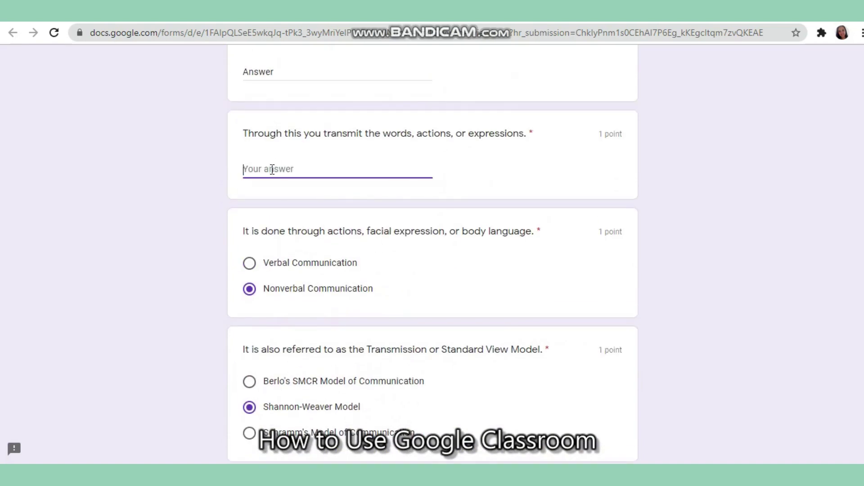
scroll(432, 261, "down", 10)
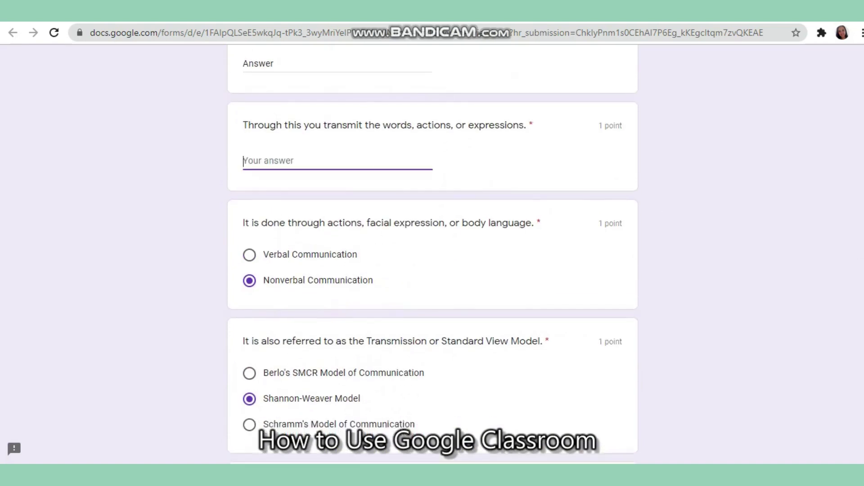
left_click(267, 367)
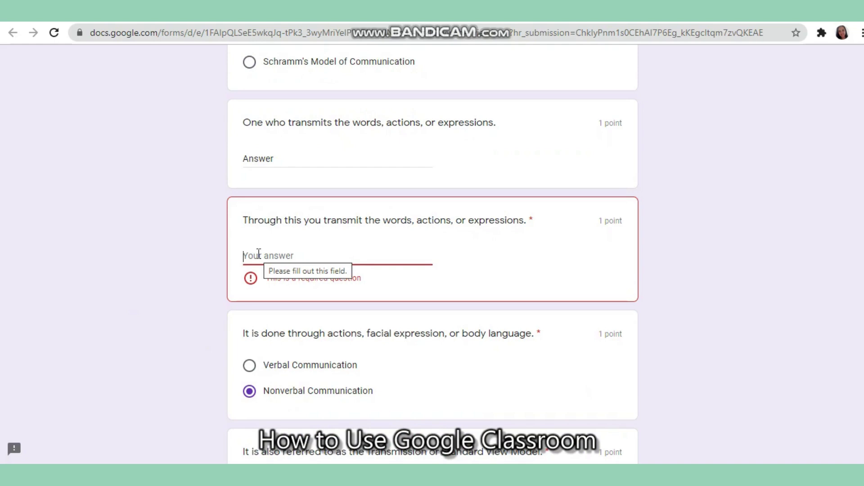
type("Answer")
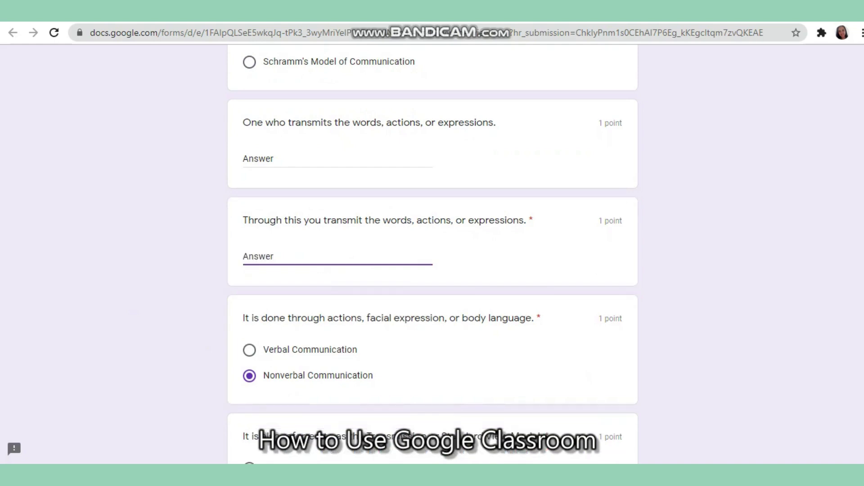
scroll(432, 255, "down", 10)
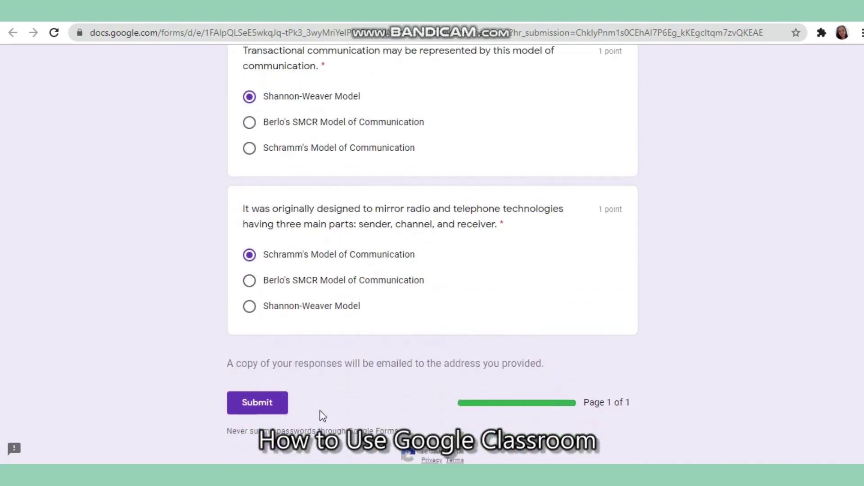
left_click(279, 406)
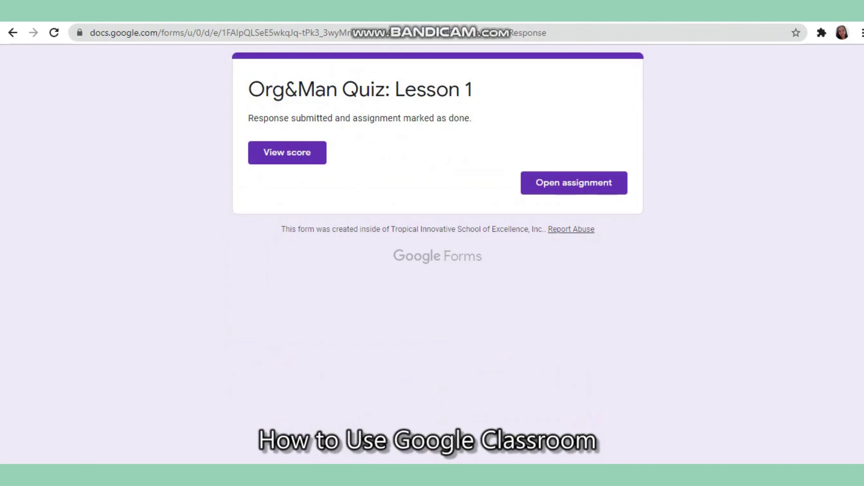
Open the graded quiz score of 4/20 and review the correct answers for each question
left_click(290, 158)
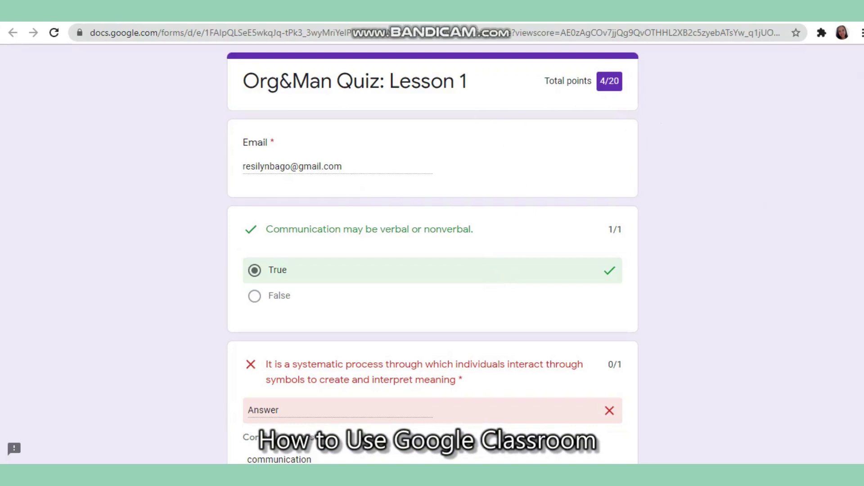
scroll(432, 252, "down", 12)
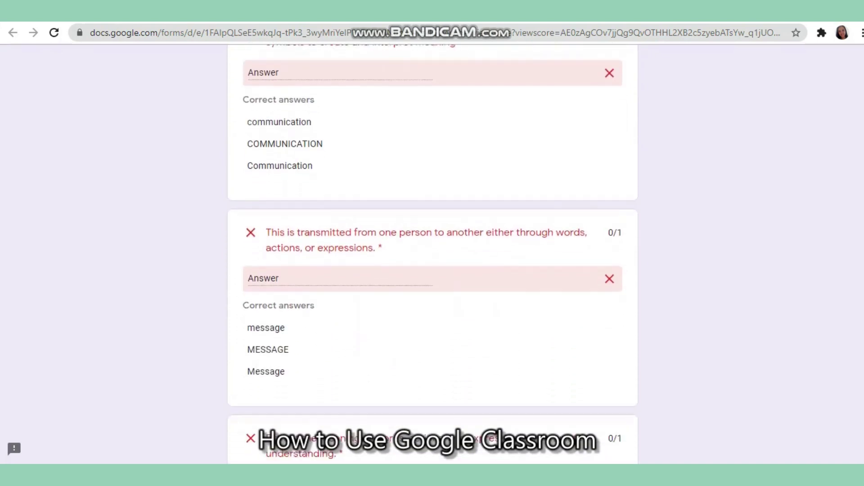
scroll(432, 252, "down", 20)
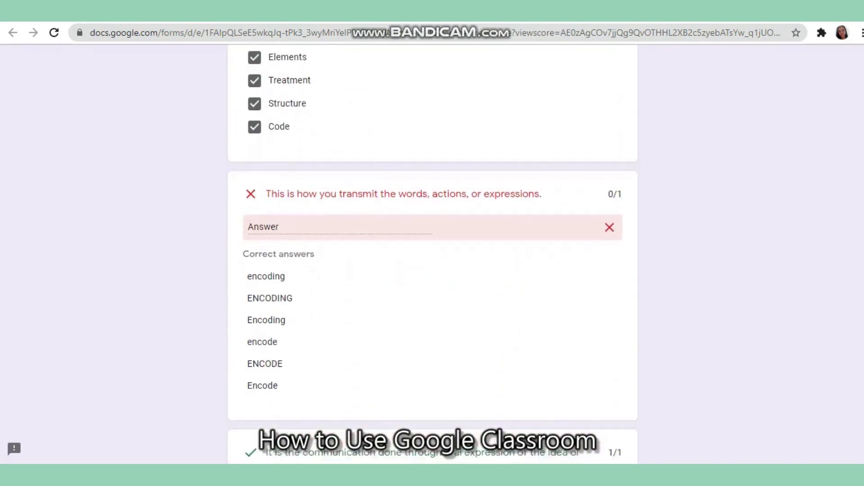
scroll(432, 252, "down", 17)
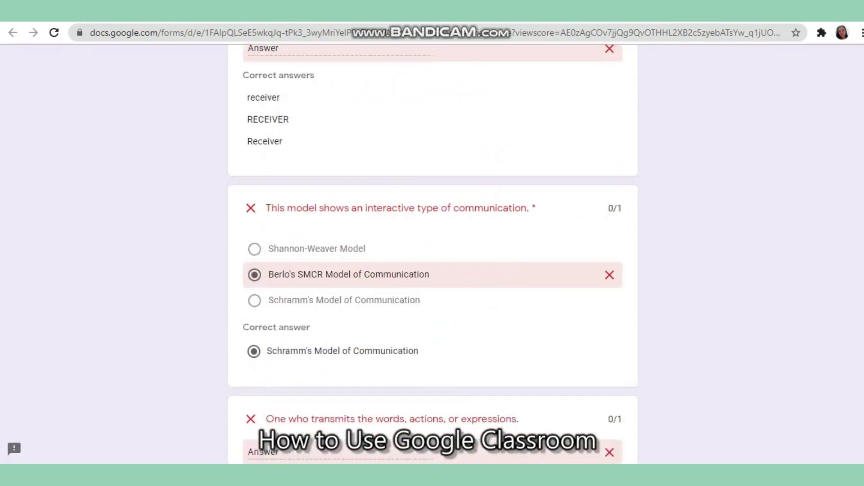
scroll(432, 252, "down", 8)
scroll(432, 252, "up", 20)
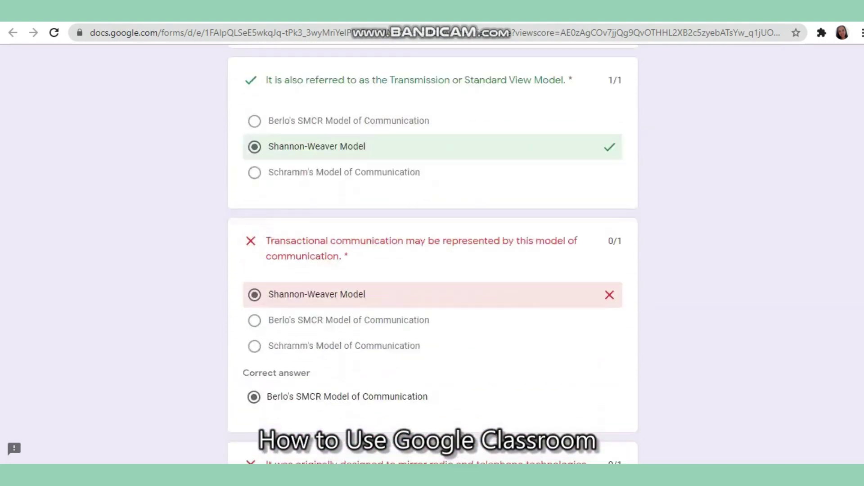
scroll(432, 252, "up", 15)
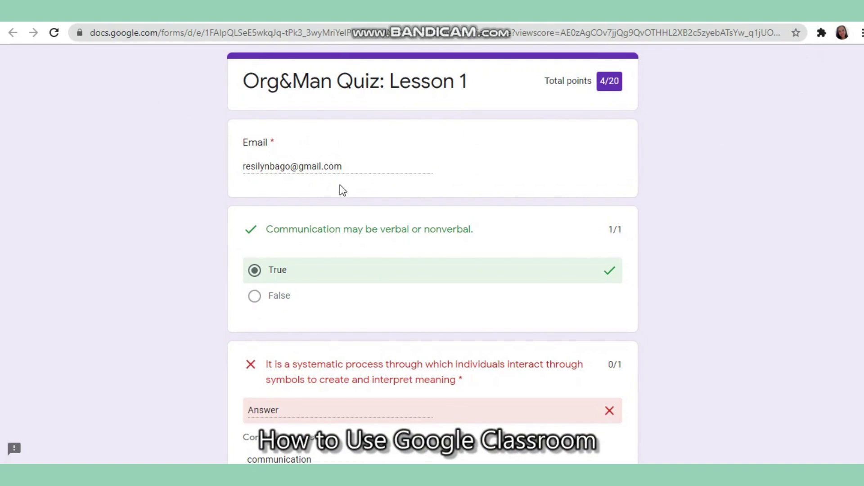
Back on the quiz in Classroom, privately comment 'Teacher, I think the answer on Question #2 is wrong.'
key("ctrl+w")
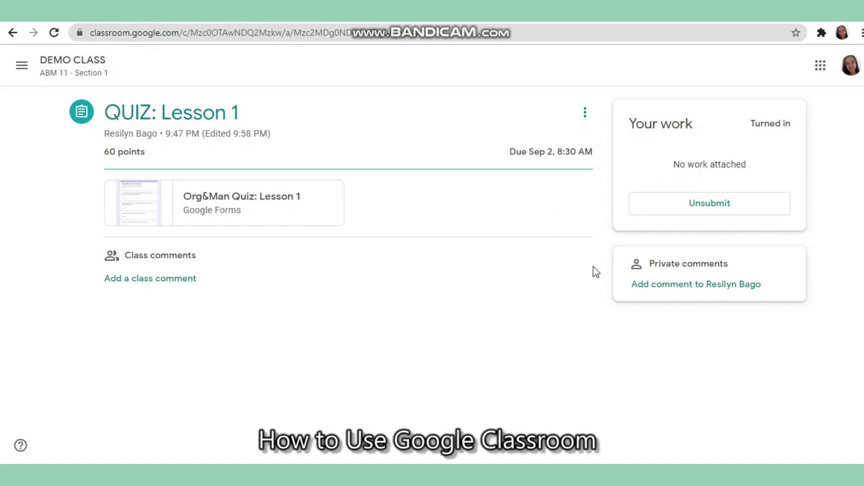
left_click(659, 290)
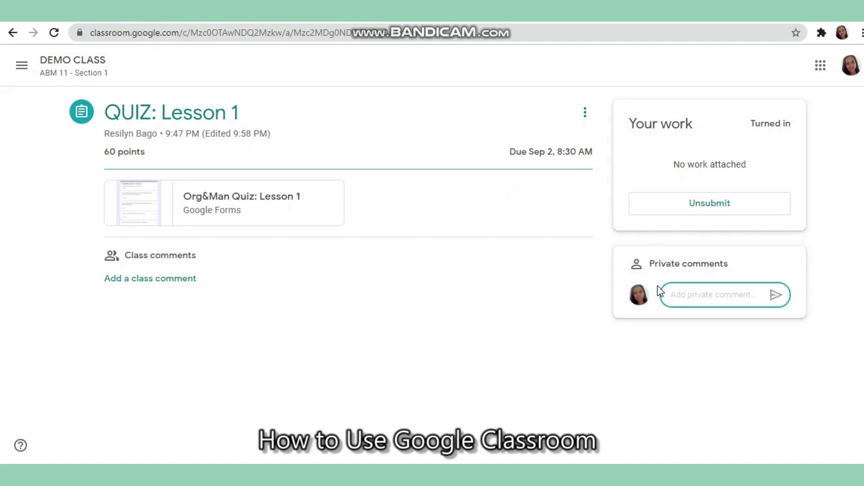
type("Teach")
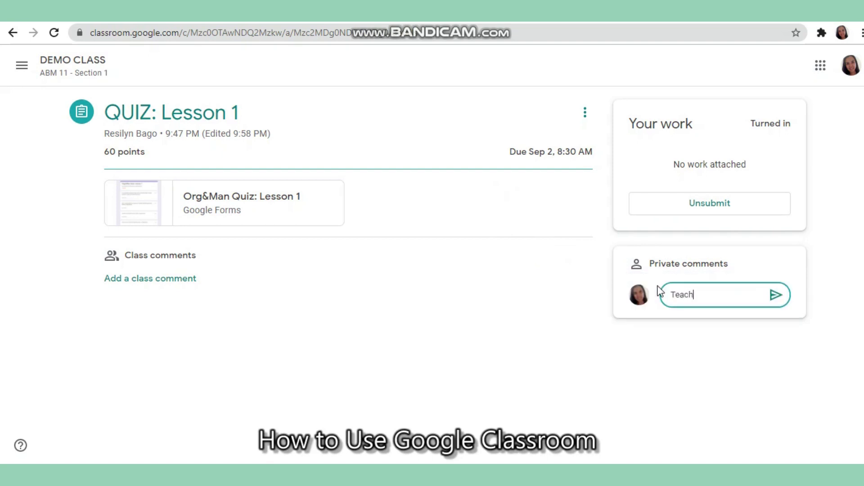
type("er, I think the answer o")
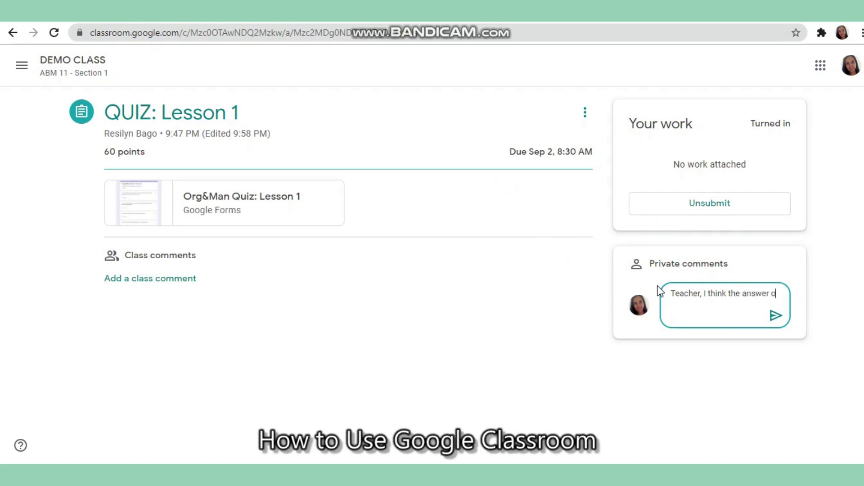
type("n Quest")
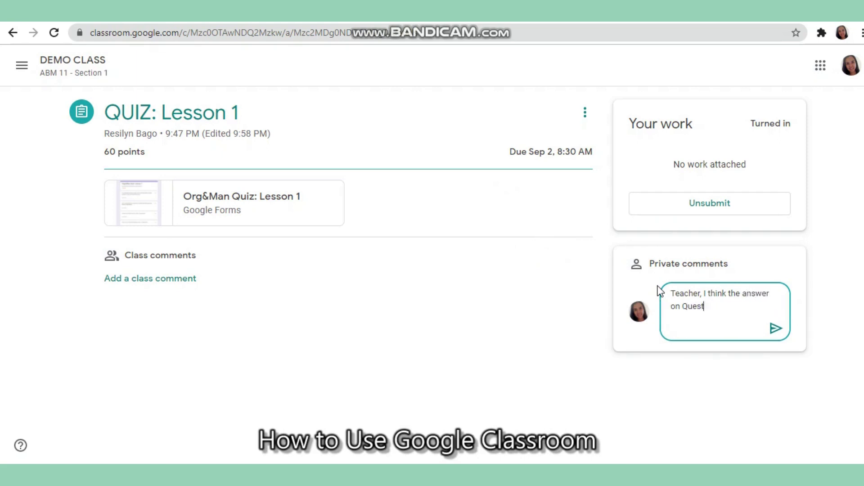
type("ion #2 is wrong.")
left_click(774, 332)
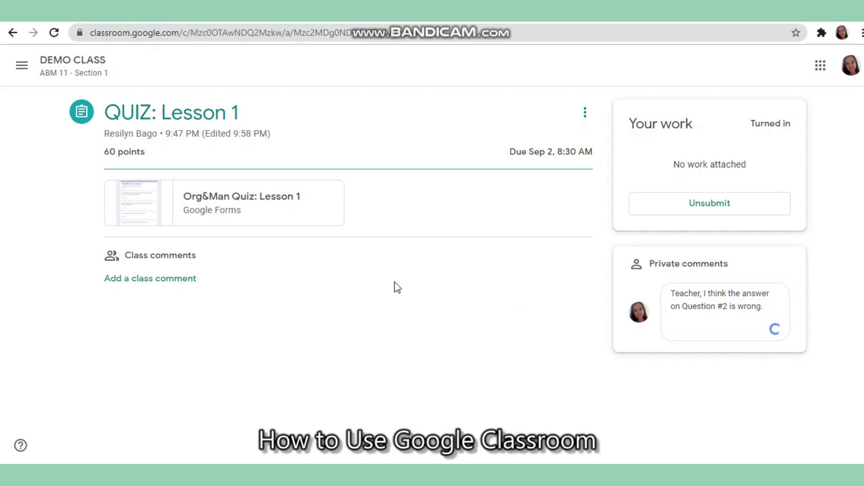
Return to the DEMO CLASS stream listing the QUIZ: Lesson 1 and LECTURE VIDEO posts
left_click(53, 70)
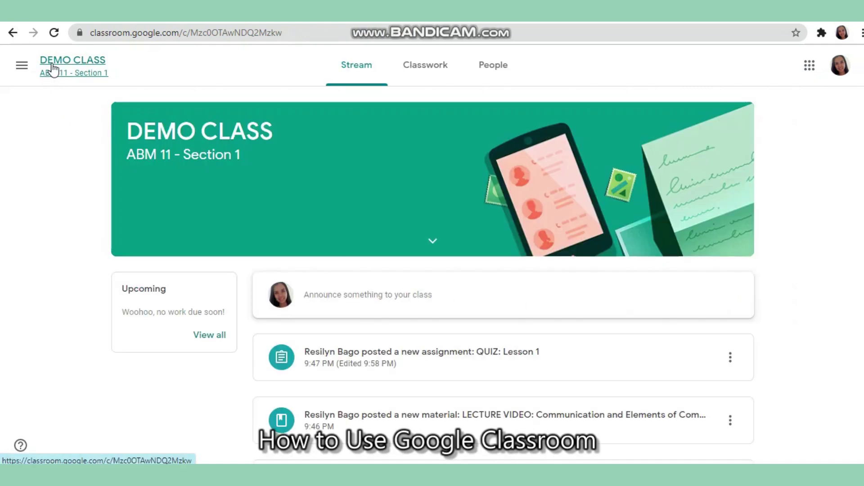